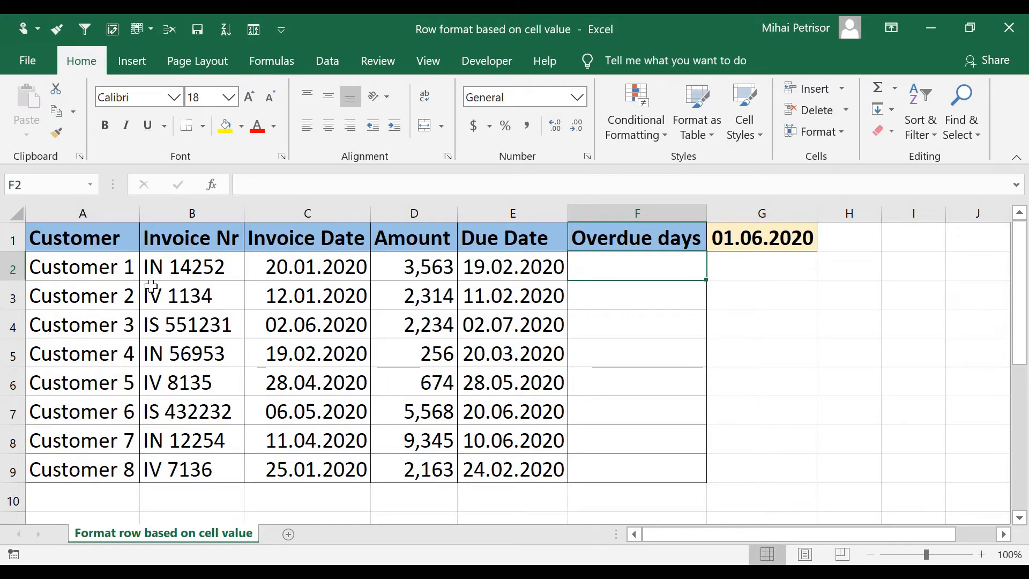
Review the first invoices' numbers, dates and amounts and the 01.06.2020 reference date in G1.
left_click(202, 277)
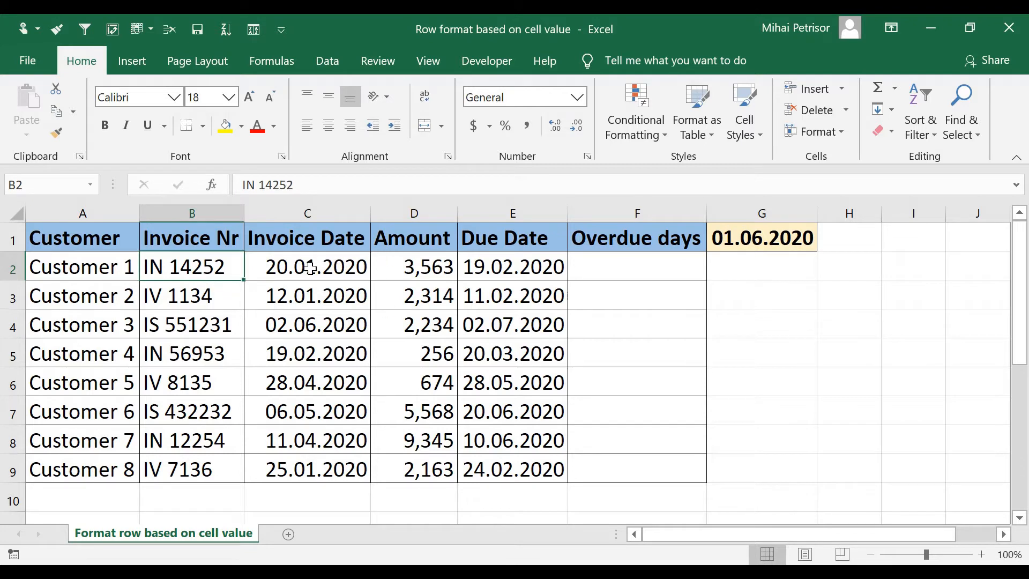
left_click_drag(310, 268, 310, 303)
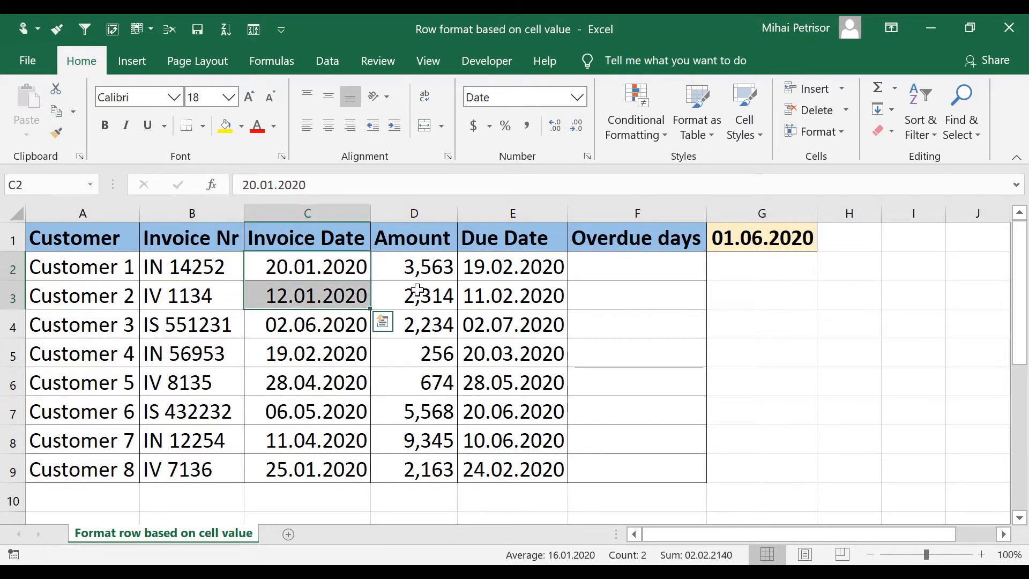
left_click(435, 273)
left_click(547, 268)
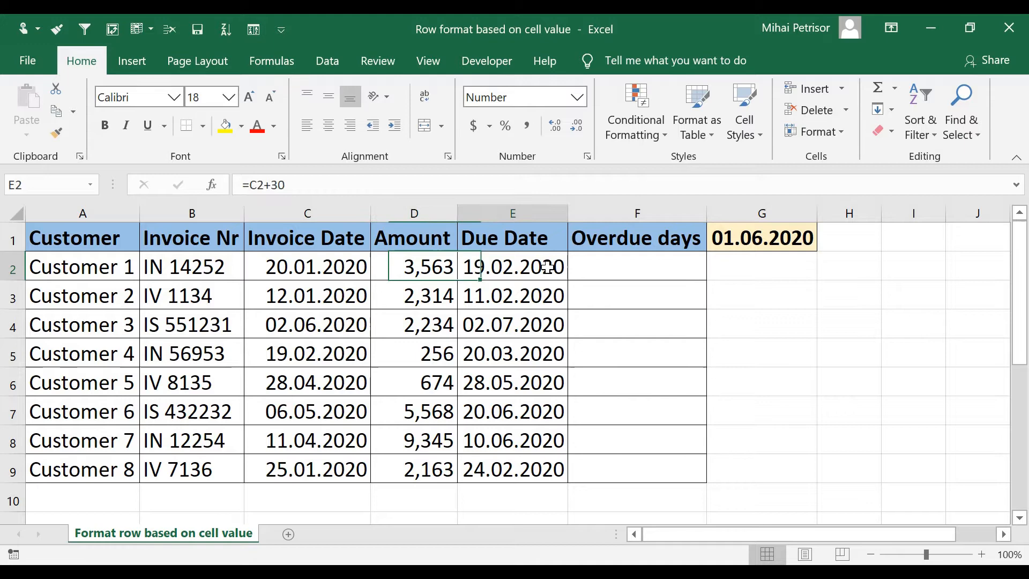
left_click(399, 328)
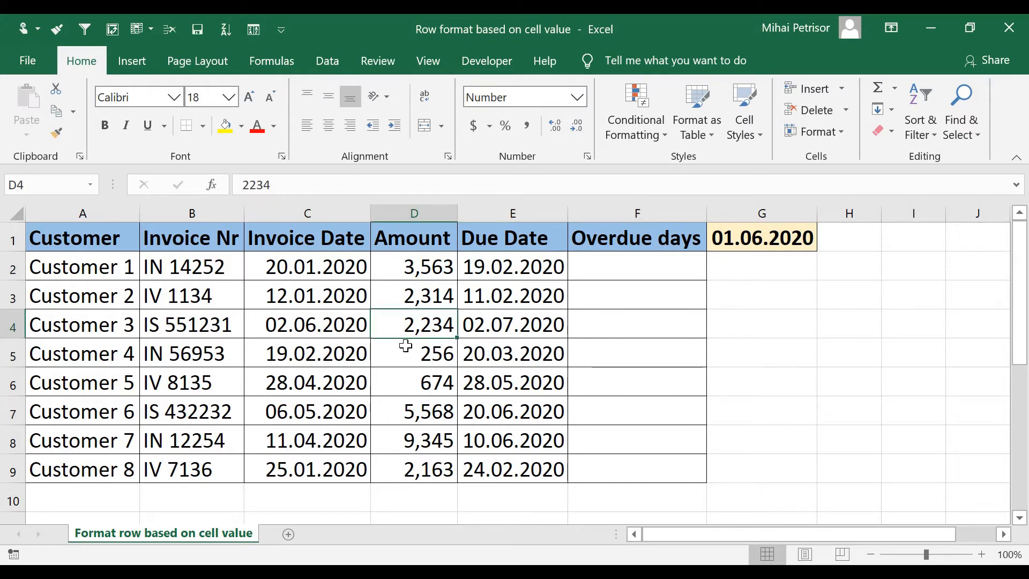
left_click(764, 243)
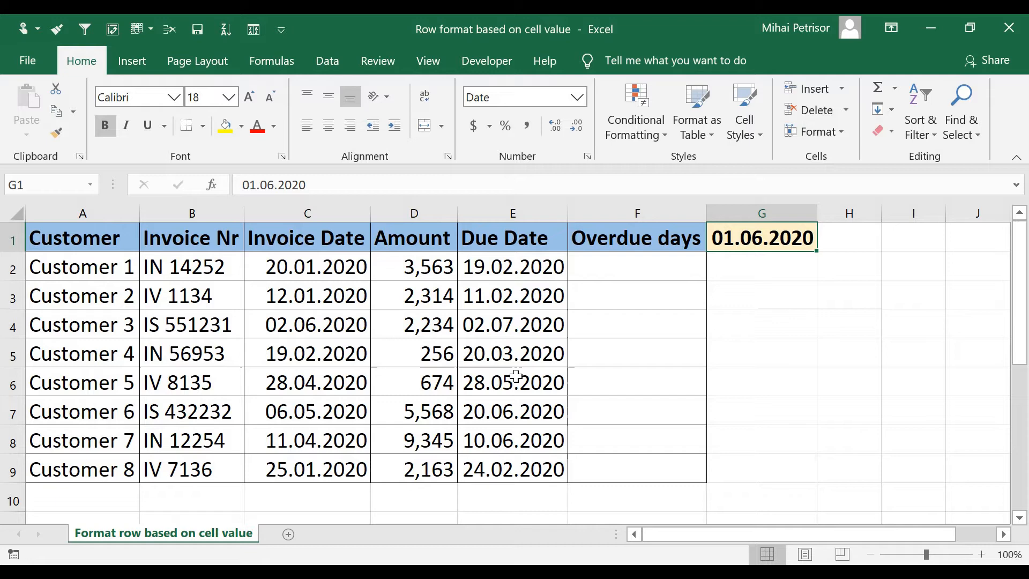
left_click(107, 264)
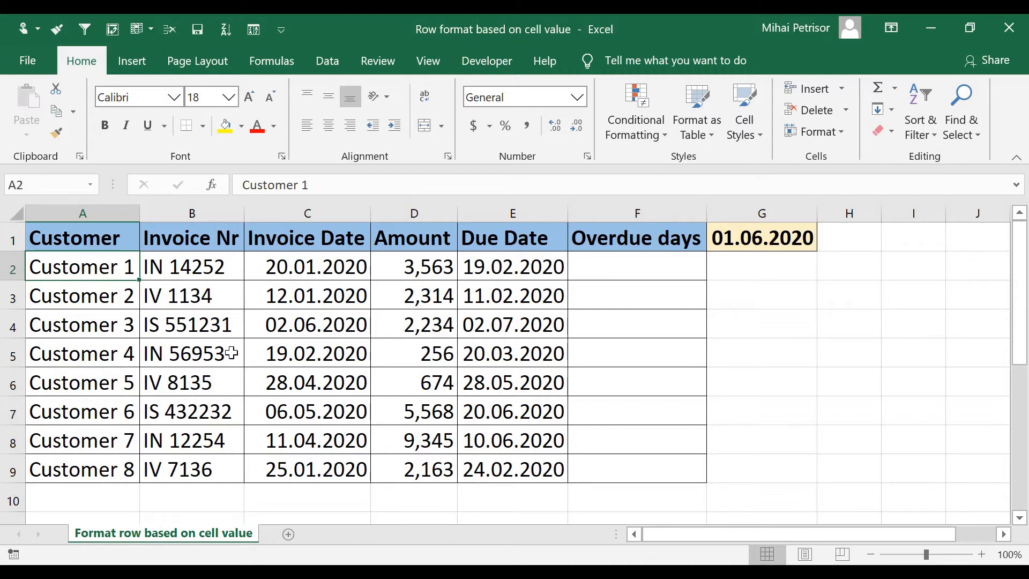
left_click(763, 242)
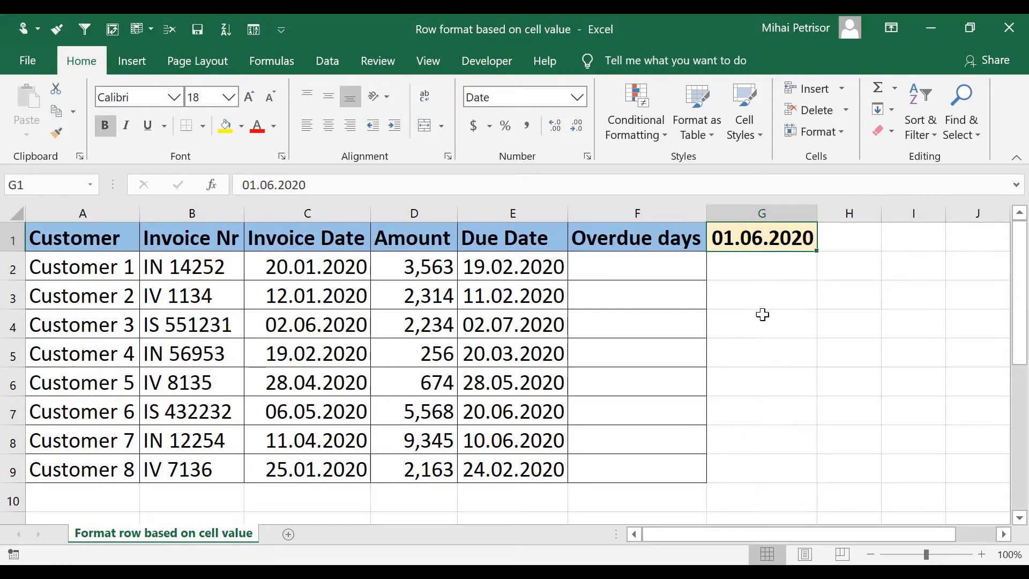
left_click(521, 272)
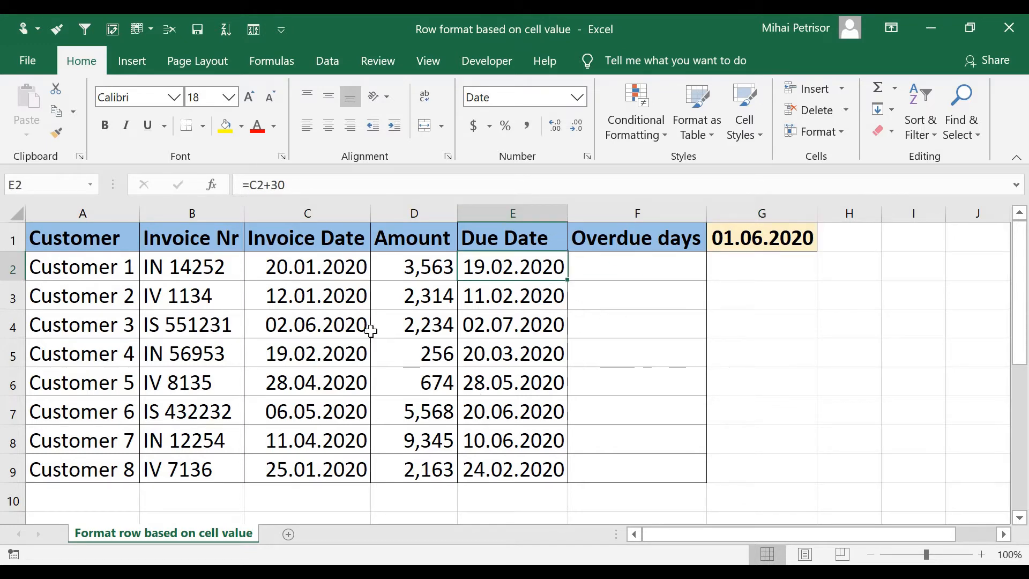
left_click(327, 273)
left_click(317, 304)
left_click(315, 328)
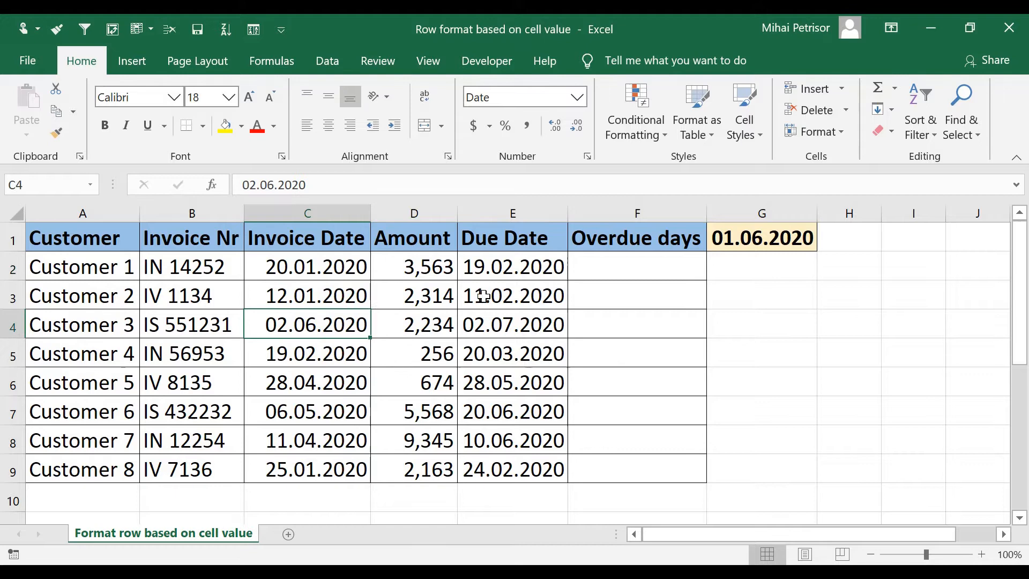
Step down through the due-date formulas, including the 45- and 60-day terms.
left_click(504, 275)
left_click(510, 301)
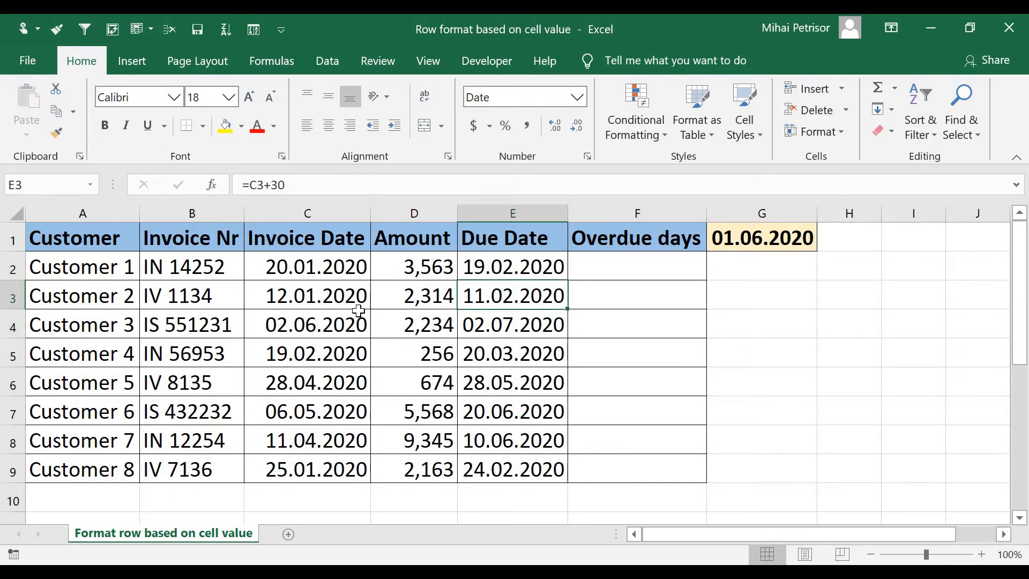
left_click(519, 332)
left_click(521, 351)
left_click(522, 376)
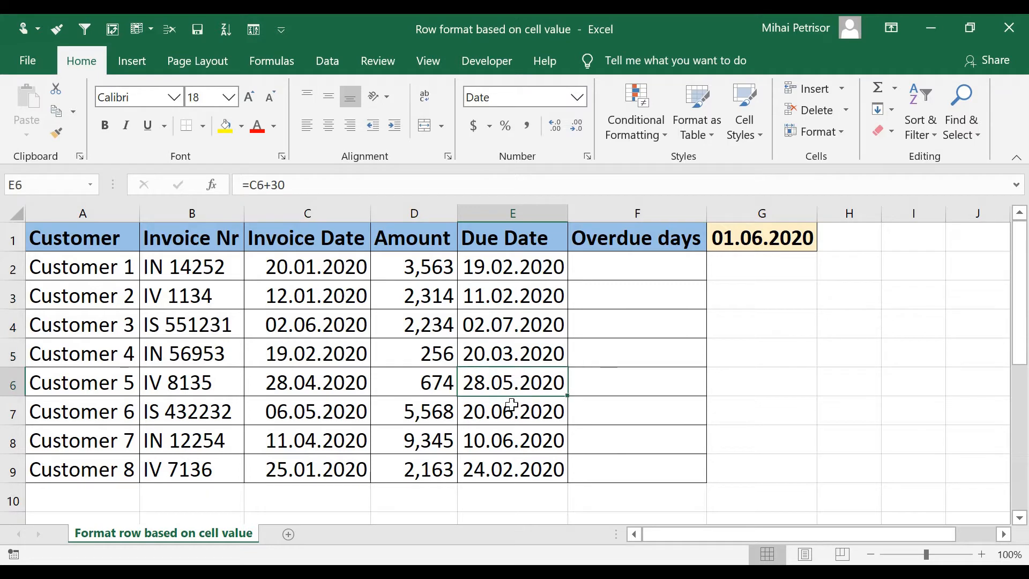
left_click(511, 404)
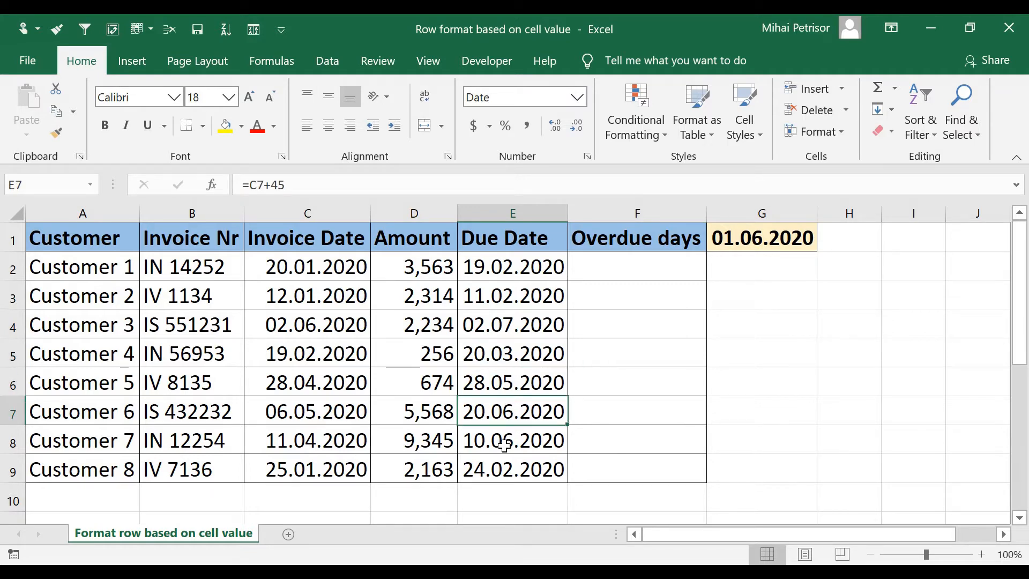
left_click(503, 437)
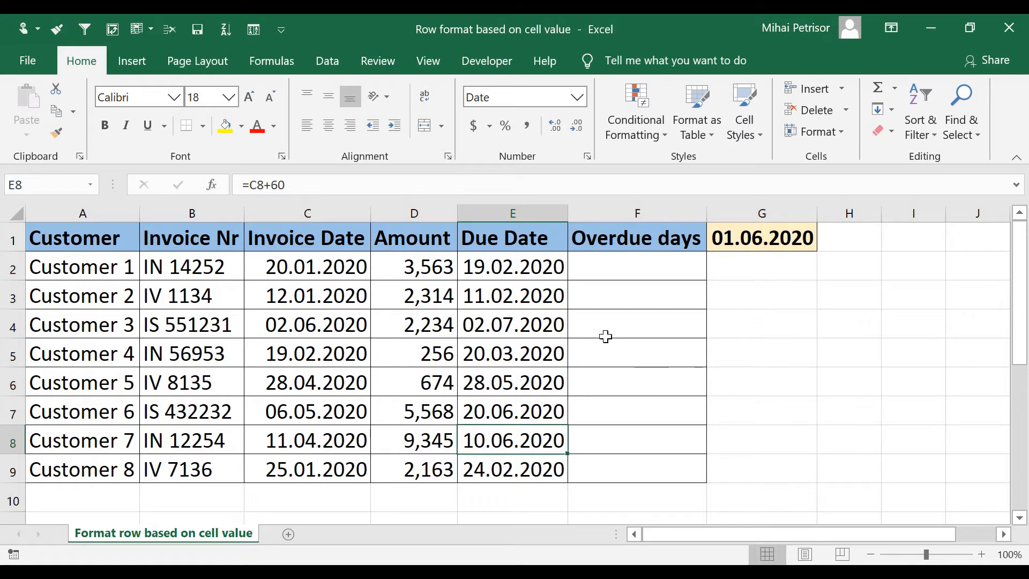
left_click(320, 268)
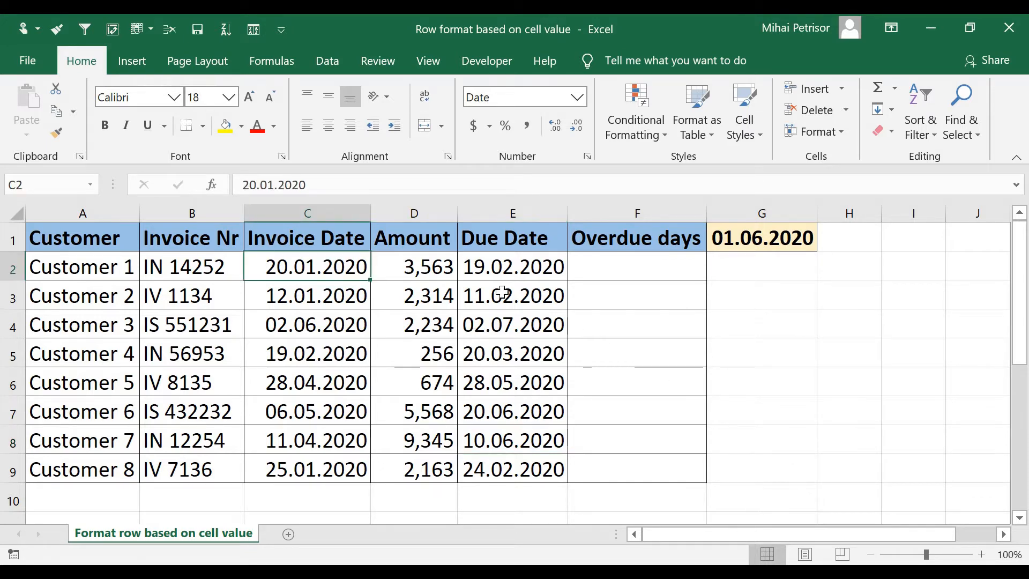
Inspect the empty Overdue days column and the whole invoice table, ending on F2.
left_click(652, 270)
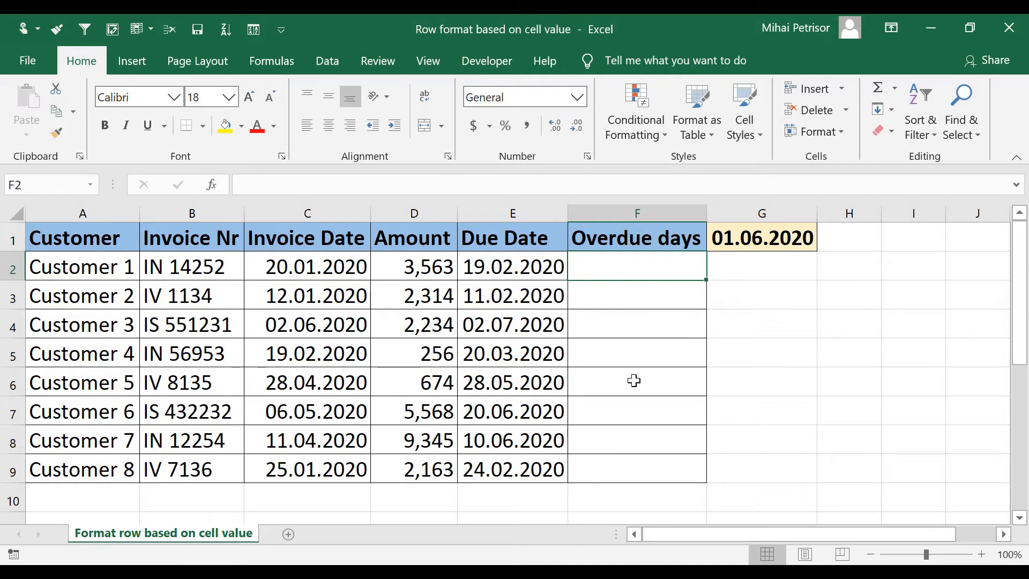
left_click(633, 380)
left_click(642, 268)
left_click(630, 365)
left_click(639, 271)
mouse_move(654, 238)
left_mouse_down()
mouse_move(348, 413)
mouse_move(91, 459)
left_mouse_up()
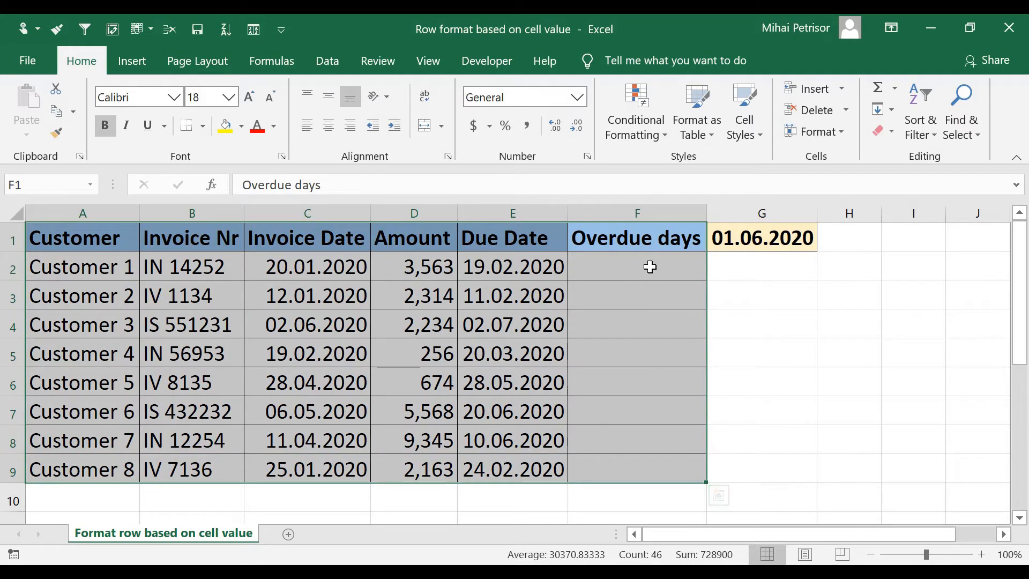
left_click(649, 266)
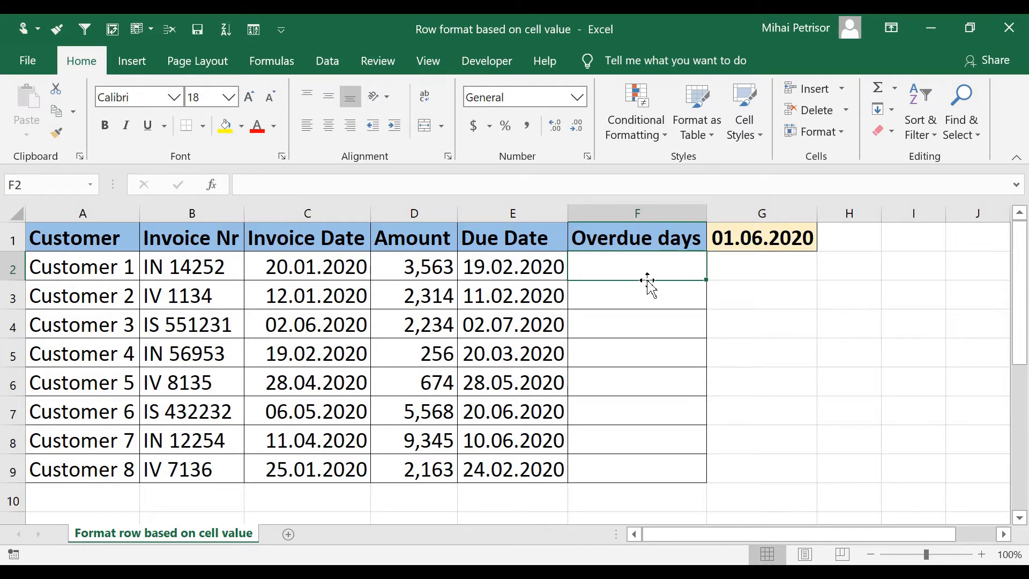
type("=")
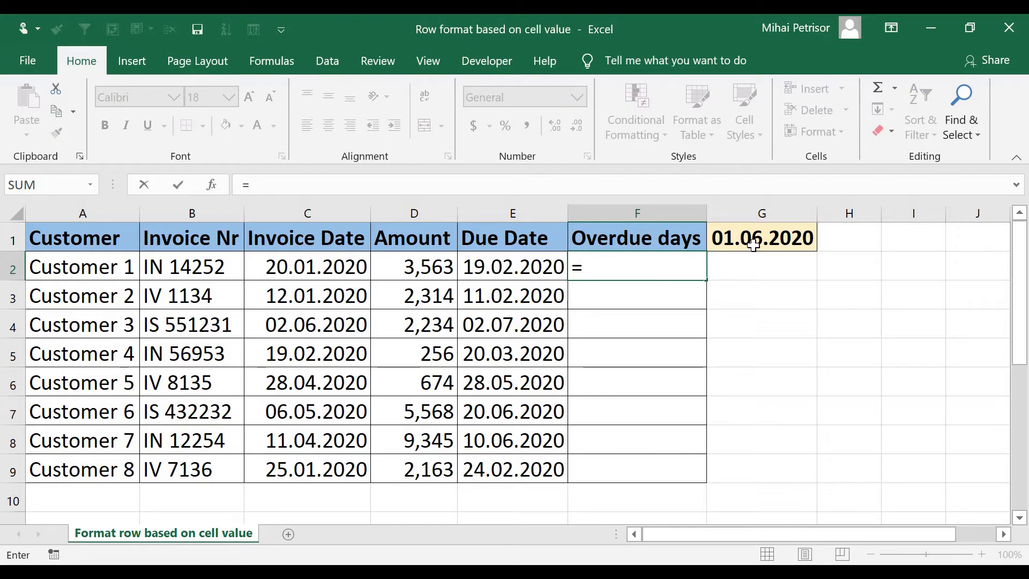
Enter =$G$1-E2 in F2 so it shows 103 overdue days, then verify its inputs.
left_click(773, 236)
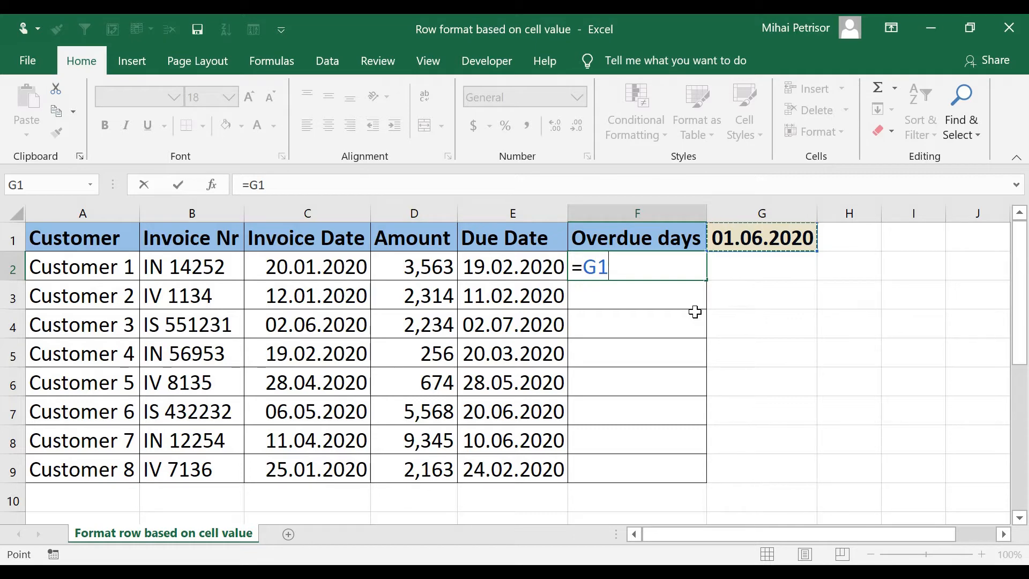
key("F4")
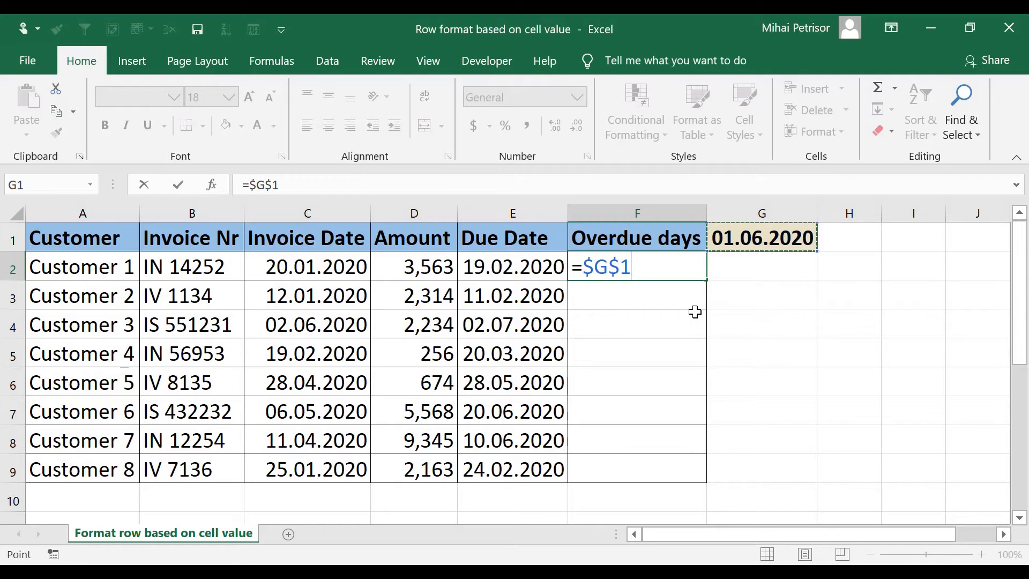
type("-")
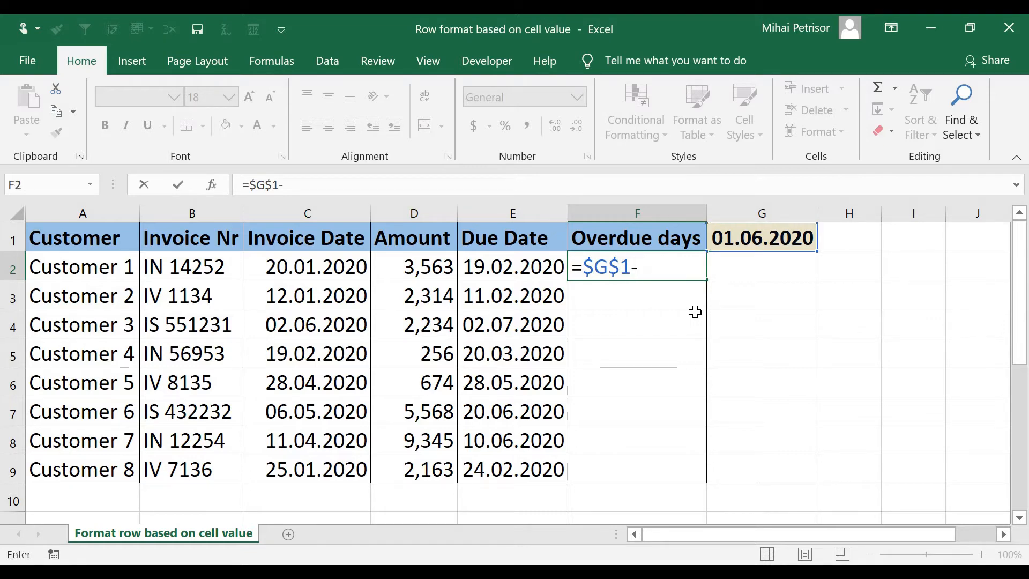
left_click(534, 273)
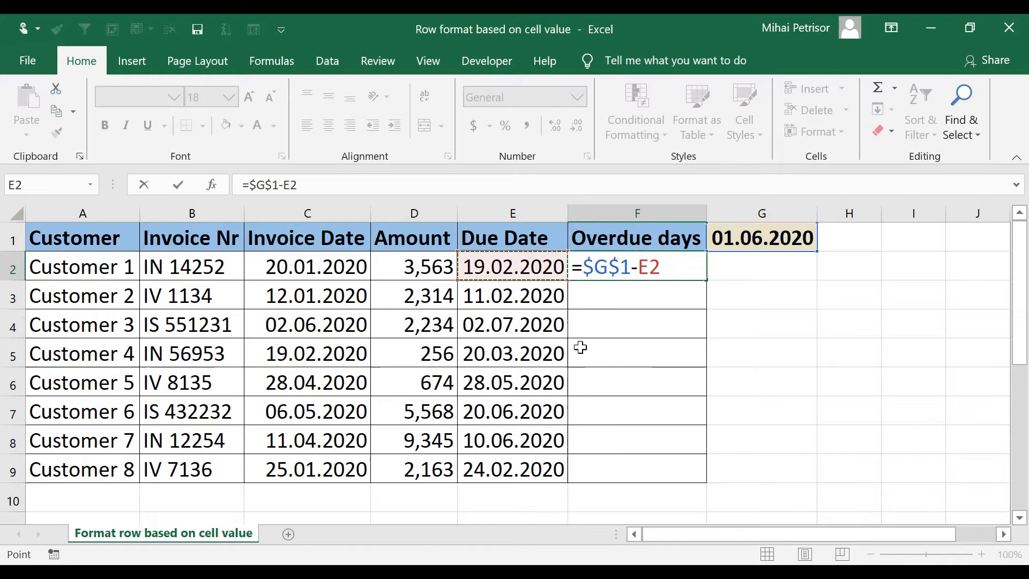
key("Return")
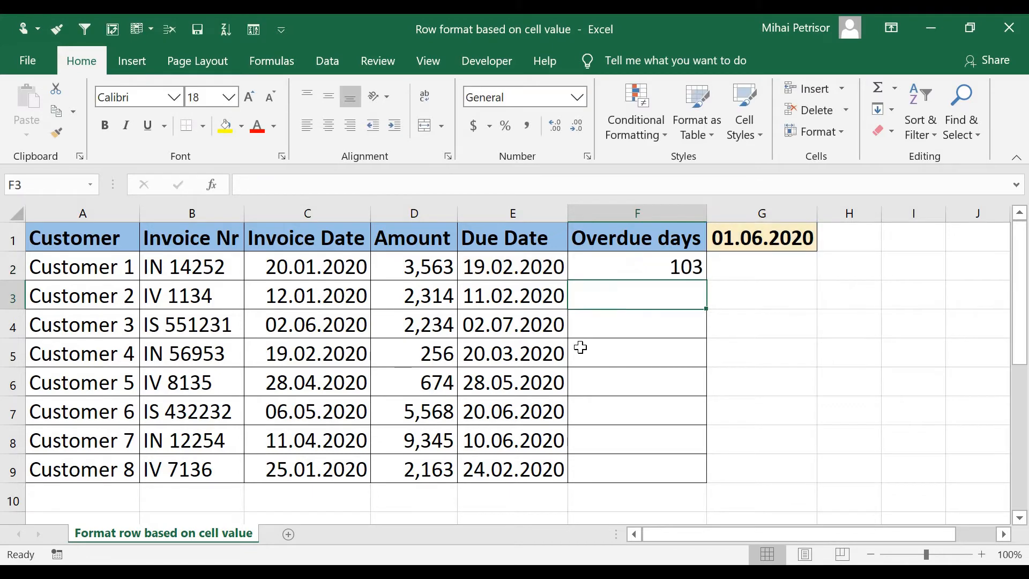
left_click(652, 268)
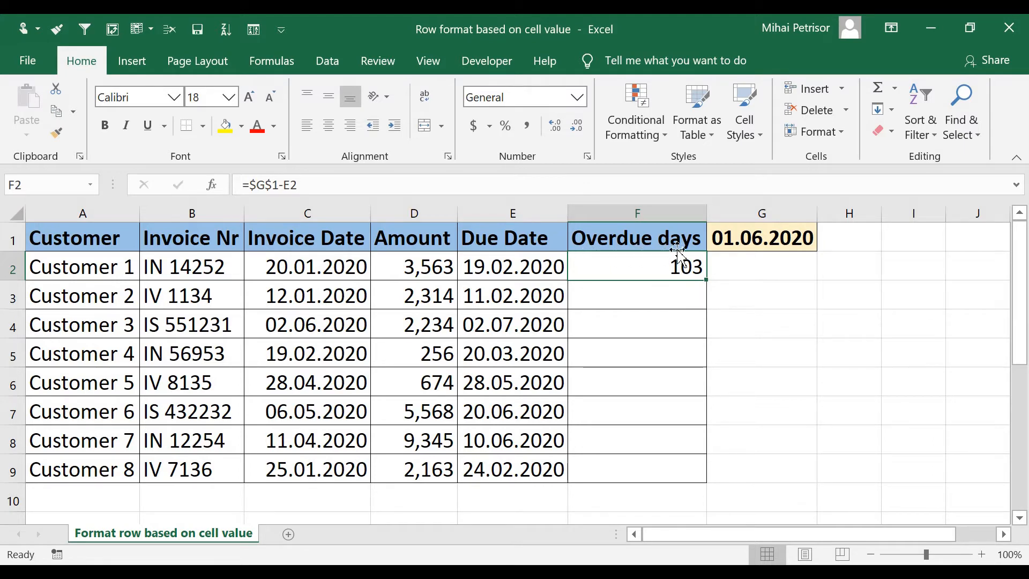
left_click(313, 273)
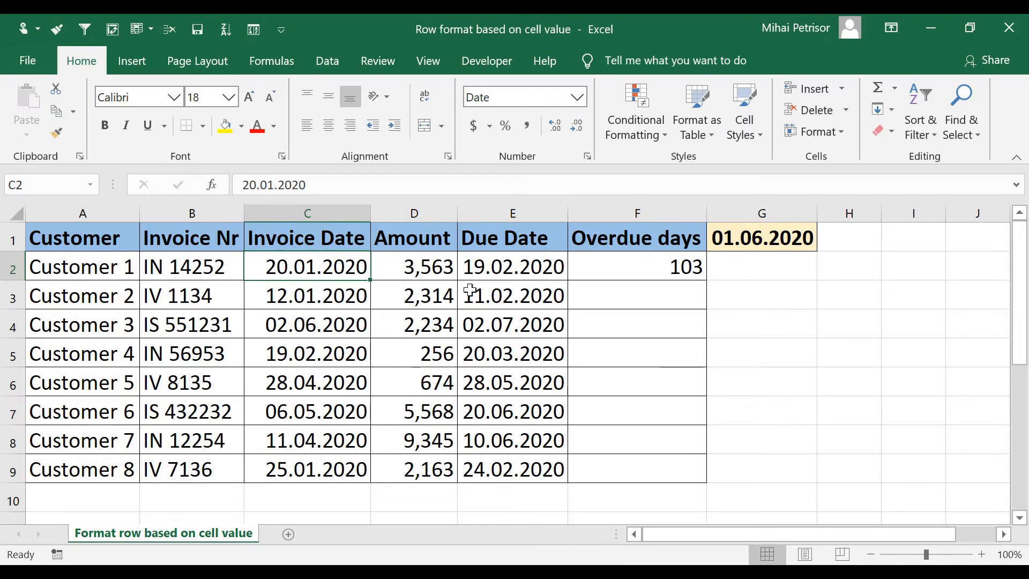
left_click(502, 266)
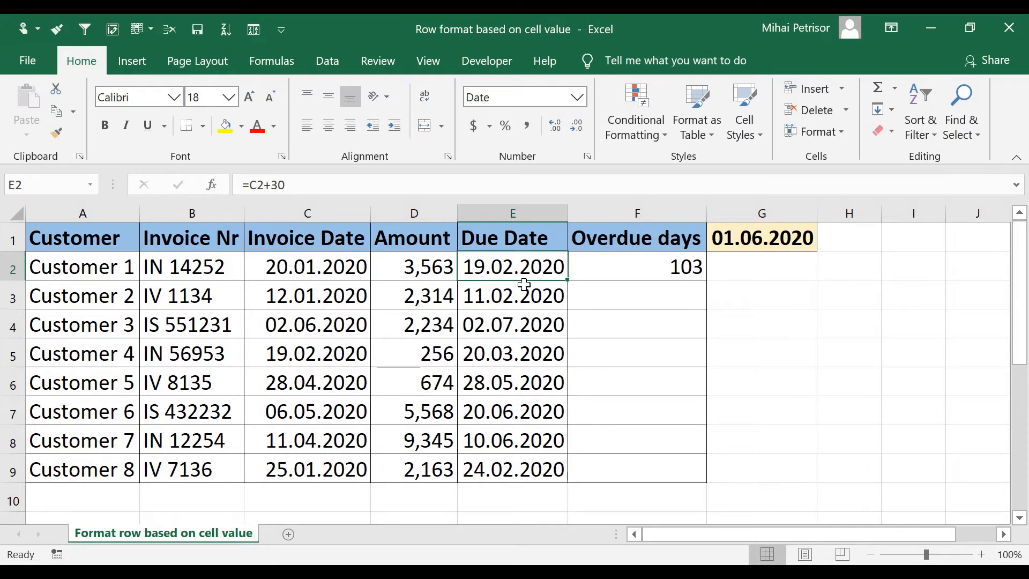
left_click(762, 240)
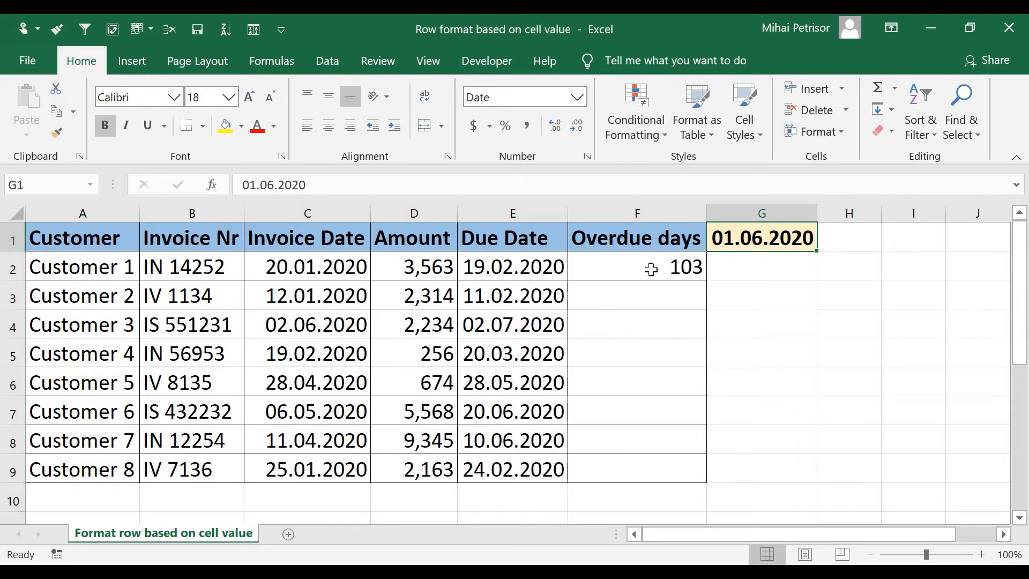
left_click(650, 269)
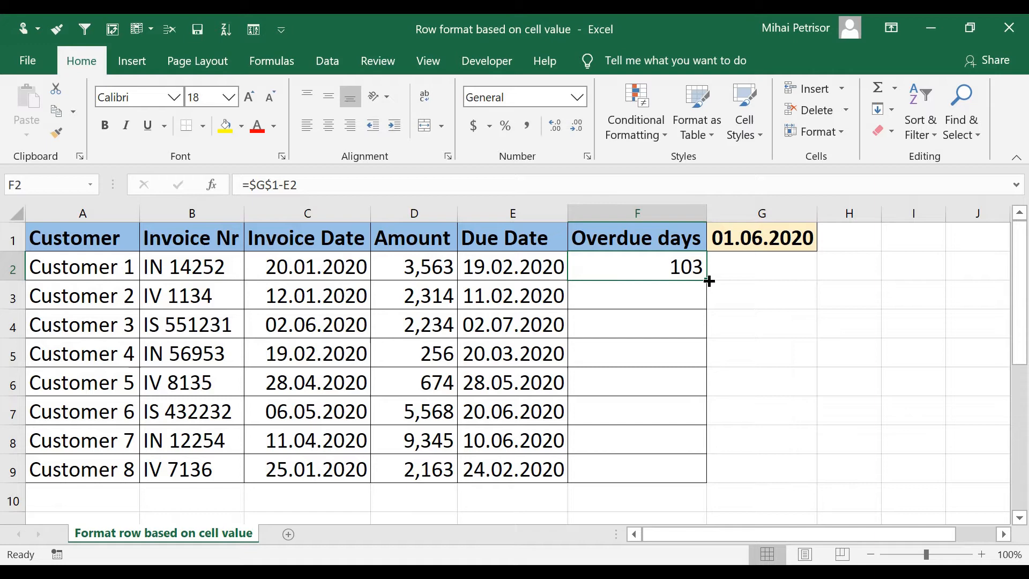
double_click(709, 280)
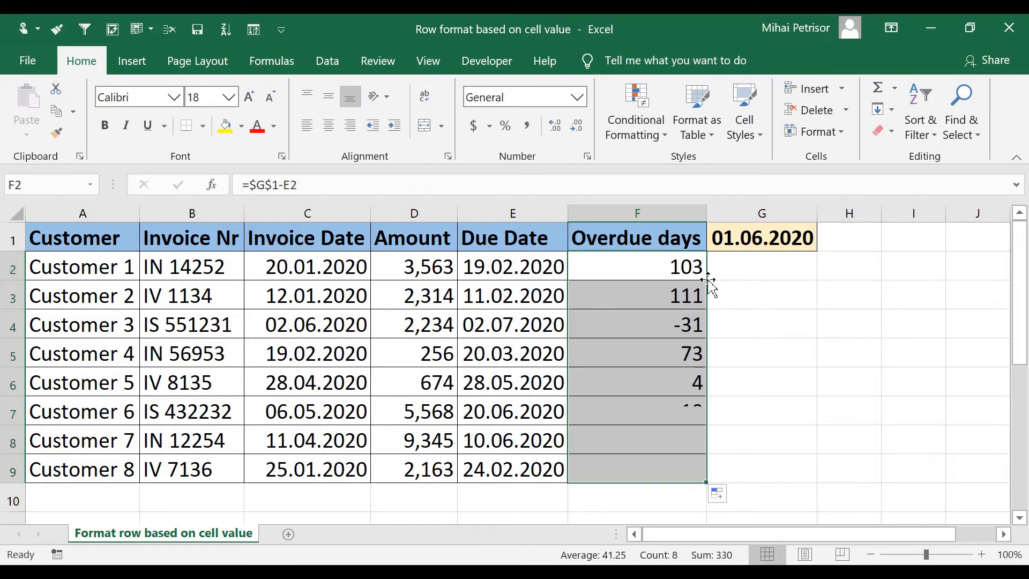
left_click(650, 296)
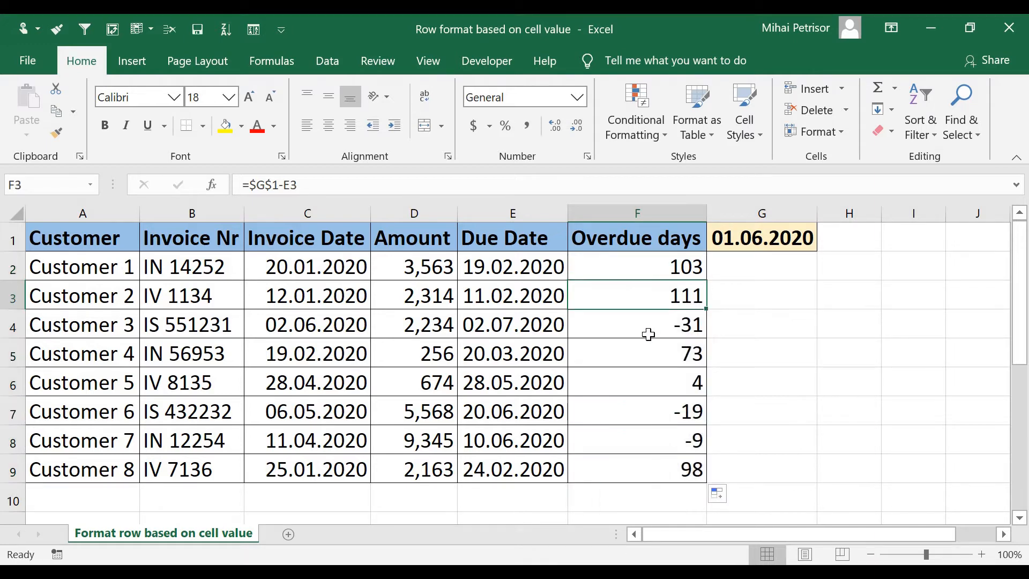
left_click(645, 330)
left_click(643, 361)
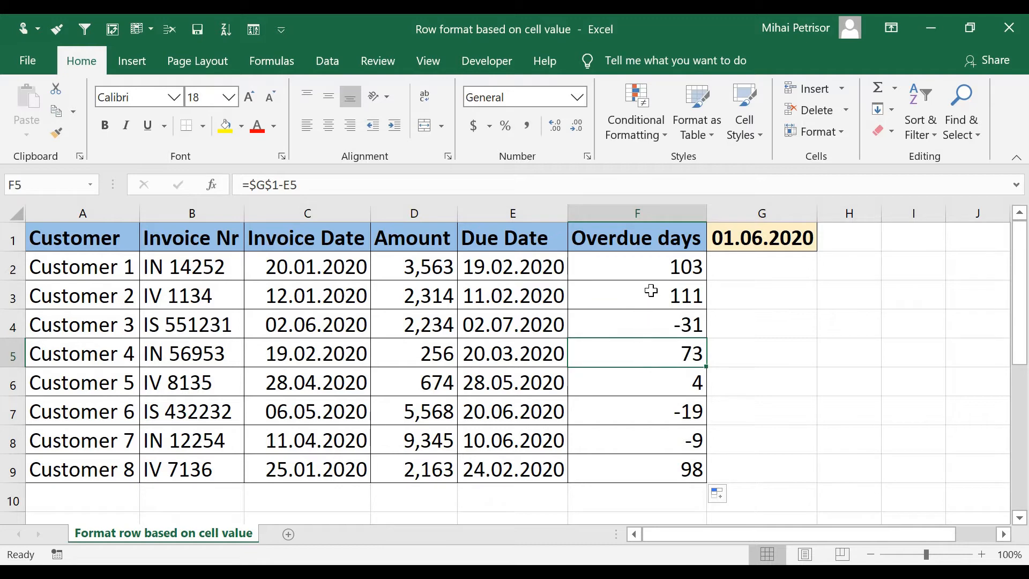
left_click(647, 318)
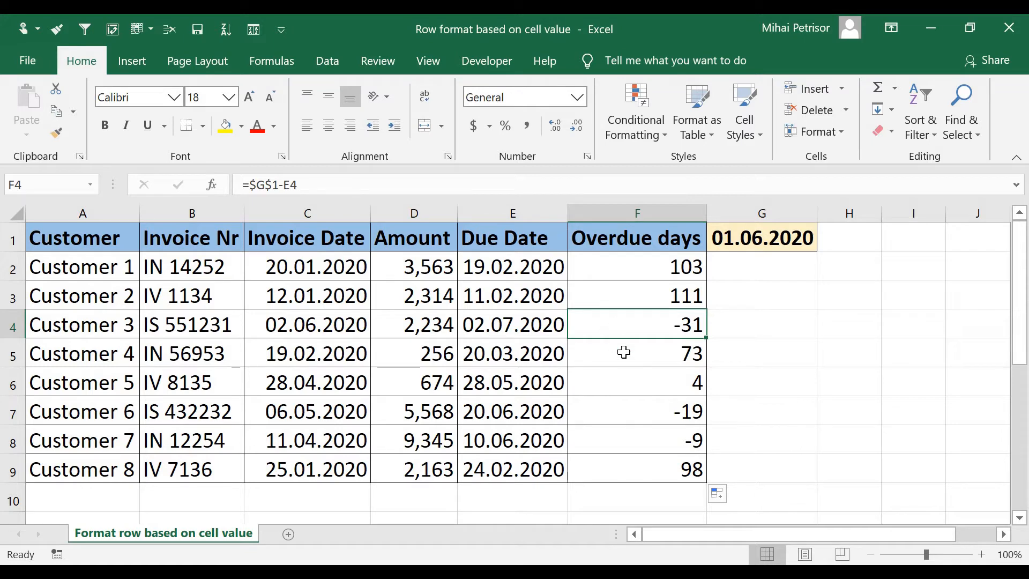
left_click(537, 325)
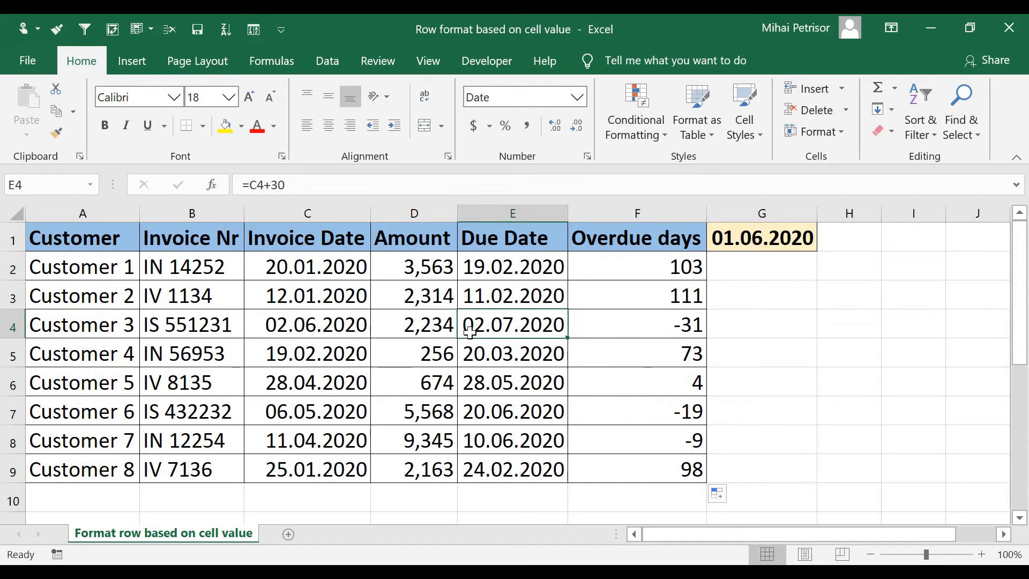
left_click(176, 322)
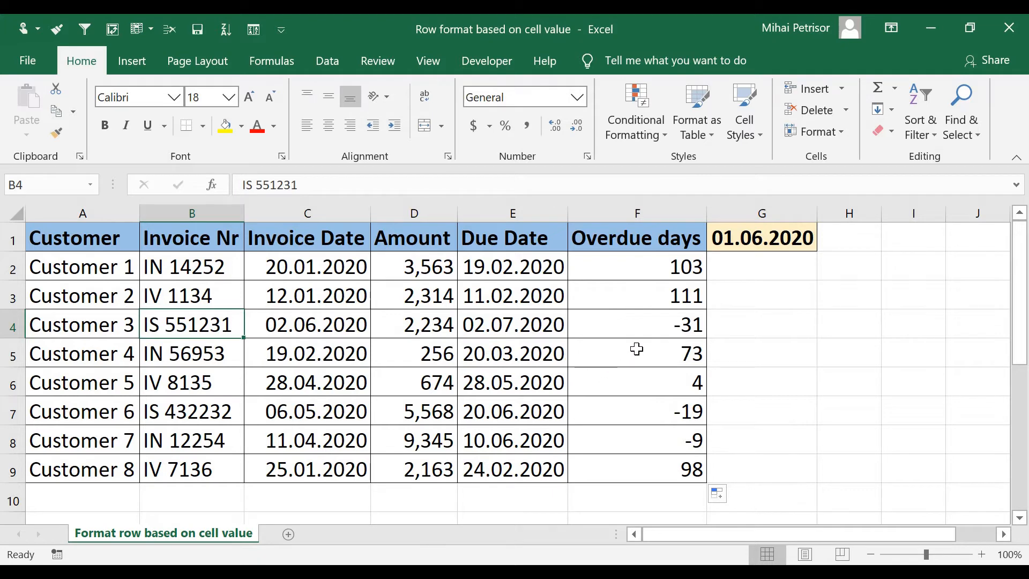
left_click(643, 328)
left_click(726, 330)
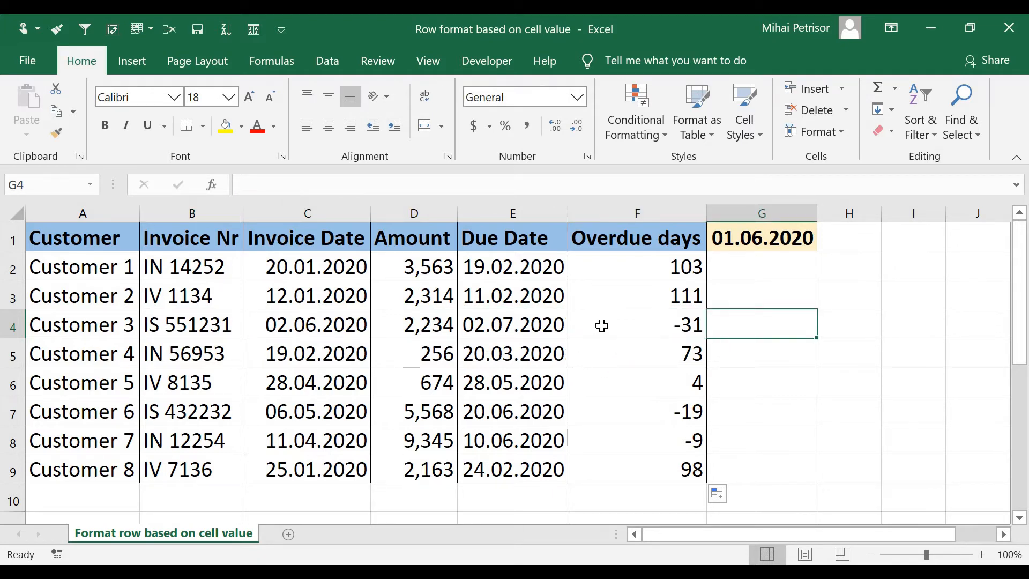
left_click(792, 241)
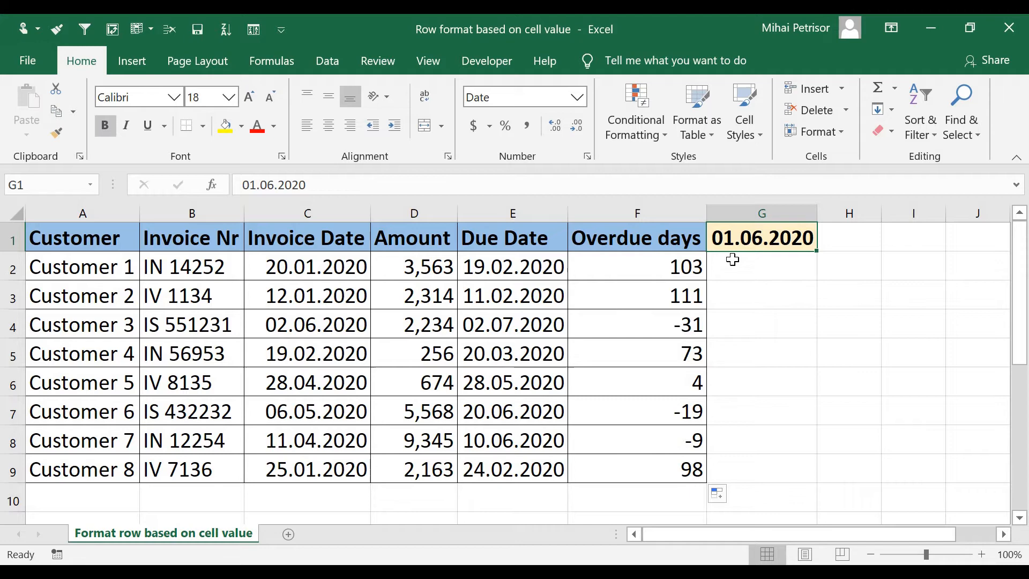
left_click_drag(635, 265, 615, 471)
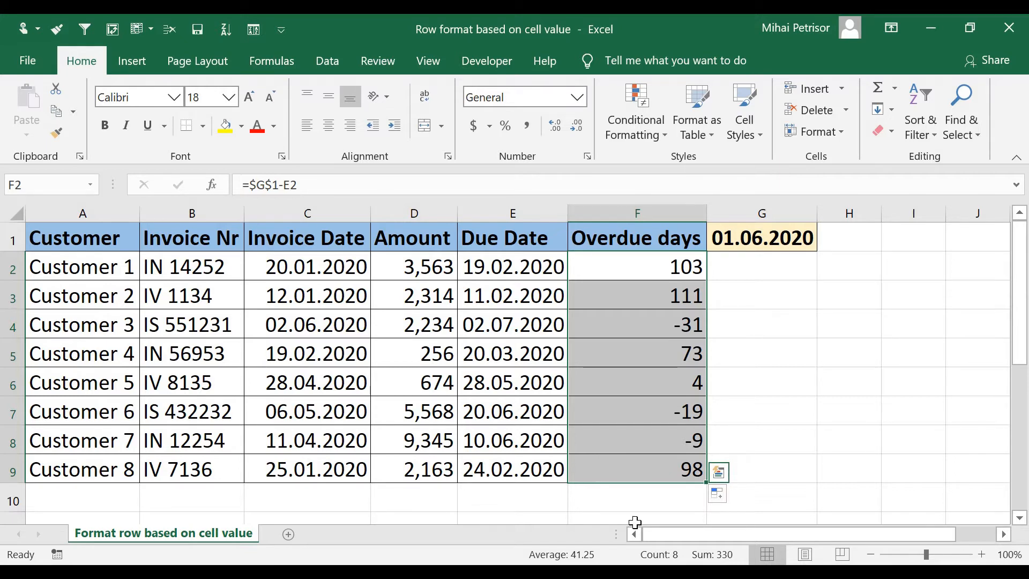
left_click(773, 272)
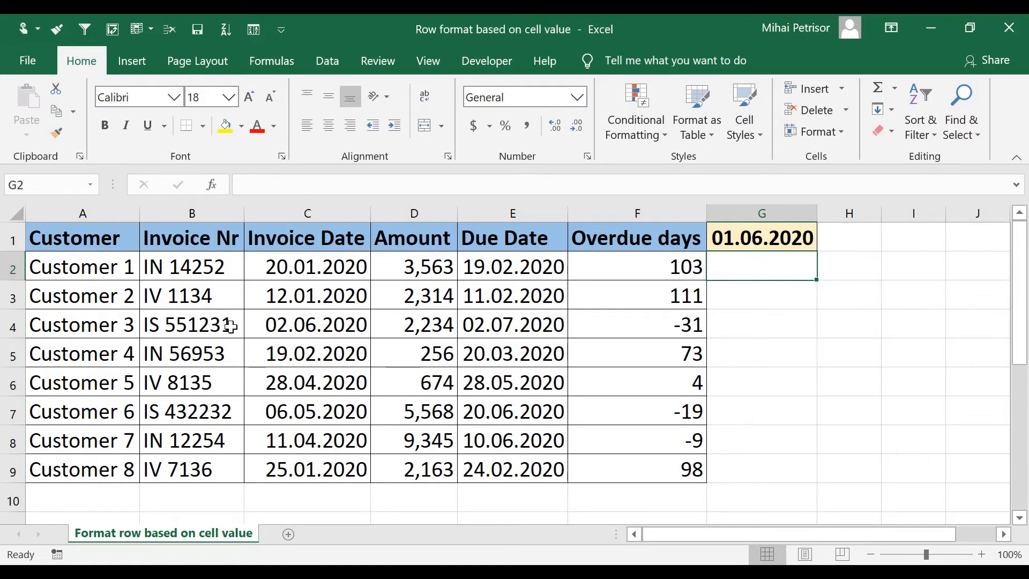
left_click(611, 267)
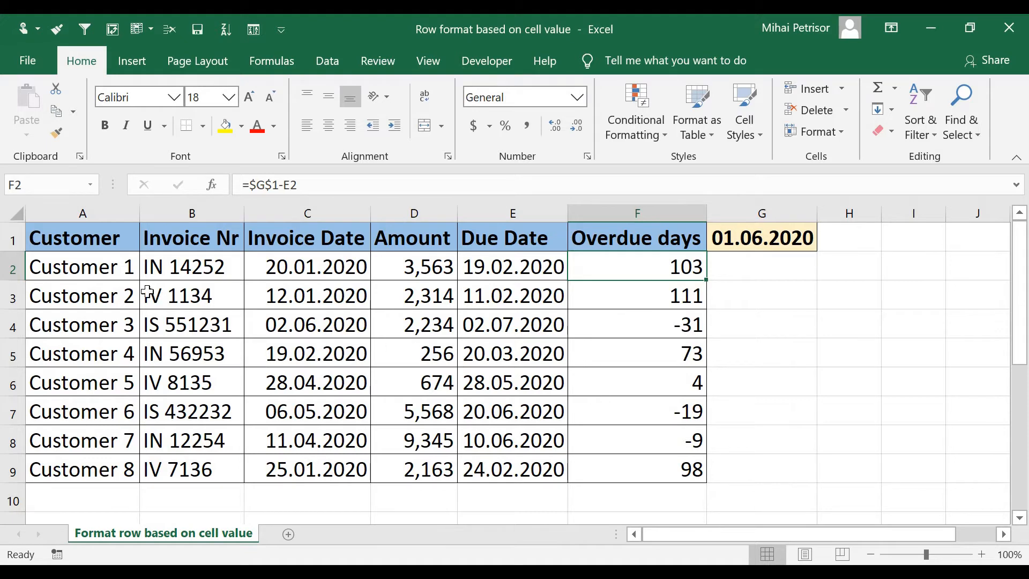
left_click_drag(14, 267, 13, 469)
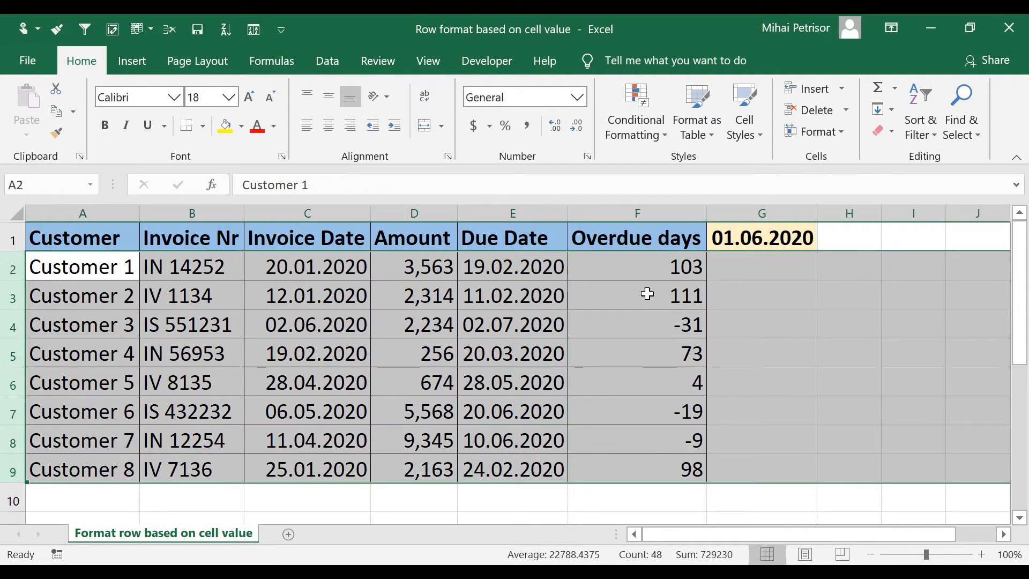
left_click(641, 273)
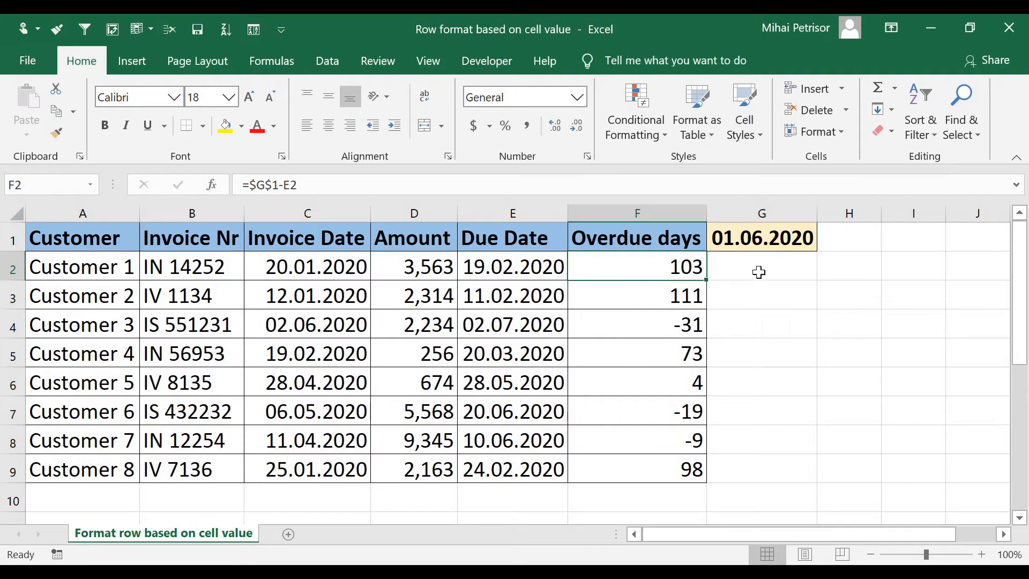
left_click(758, 272)
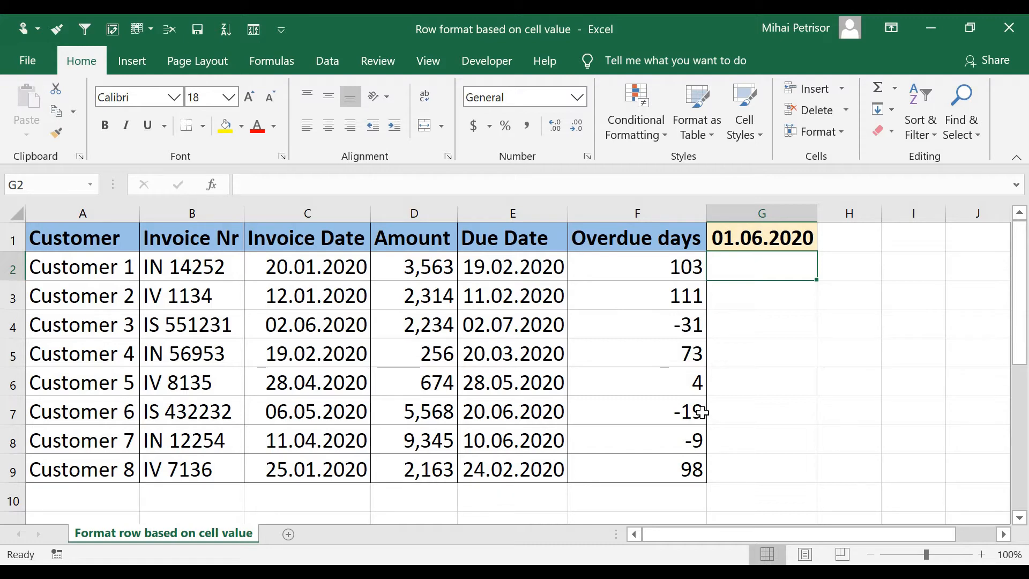
left_click(657, 270)
left_click(641, 305)
left_click(638, 272)
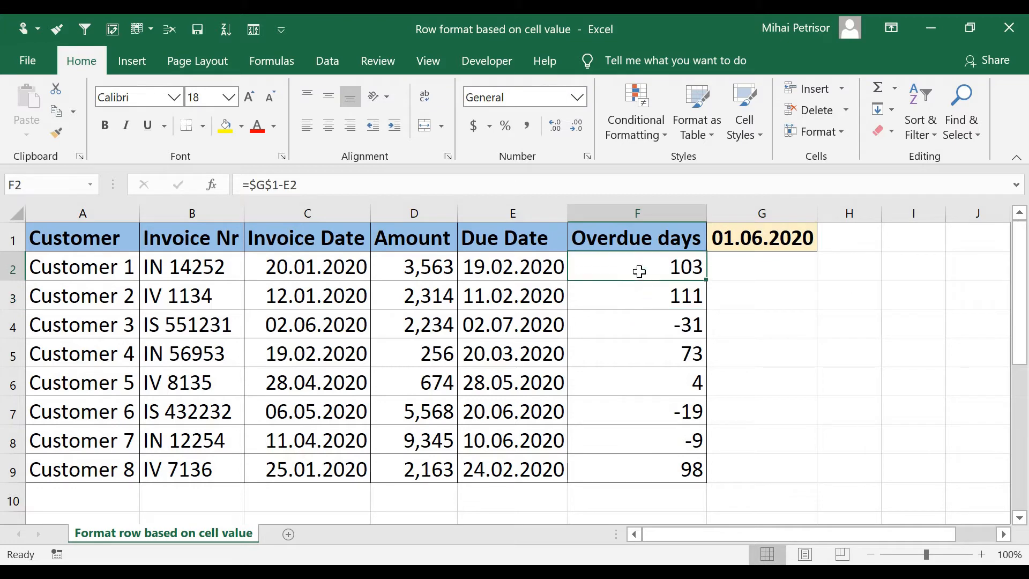
double_click(636, 296)
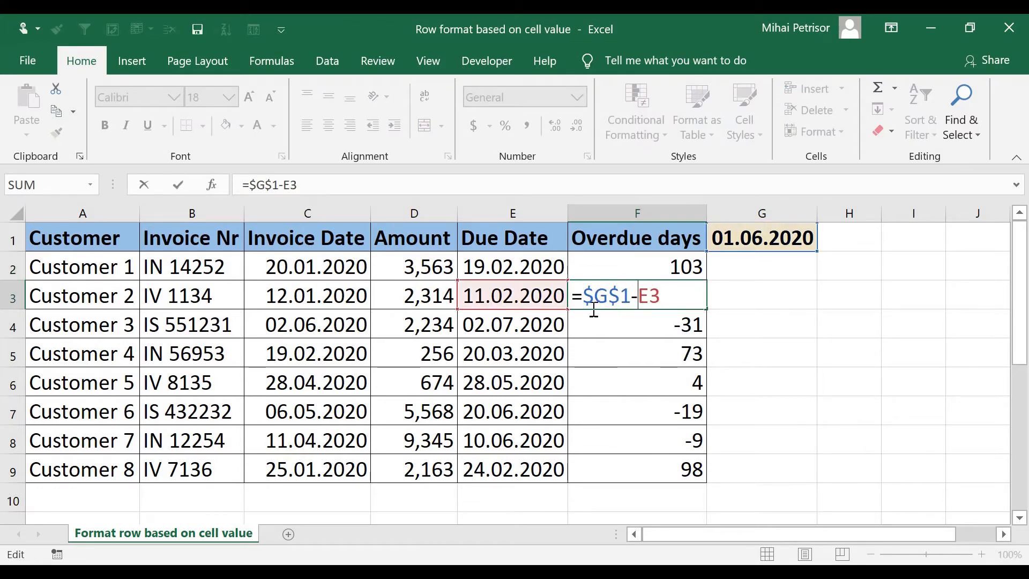
double_click(636, 323)
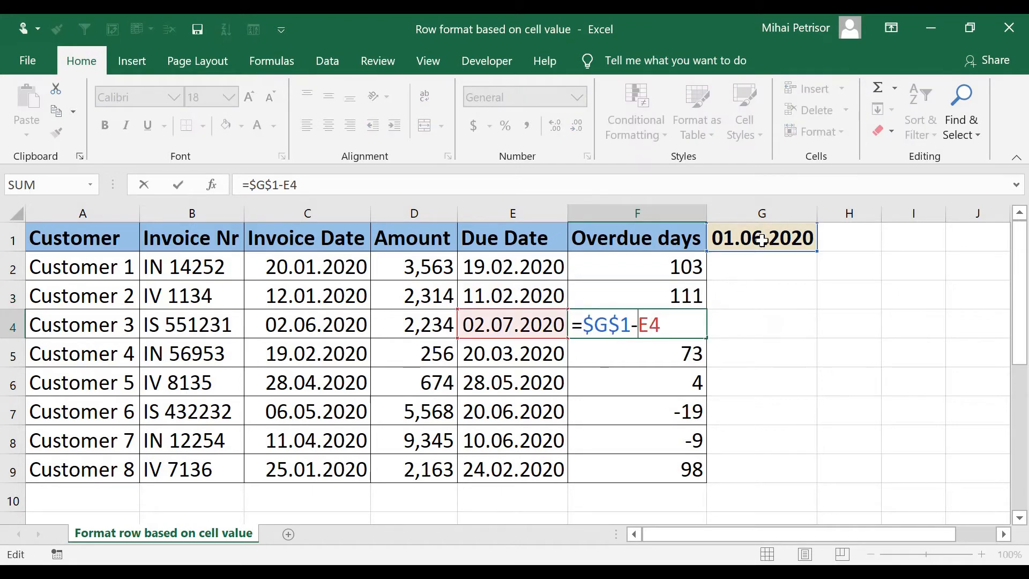
key("ctrl+Return")
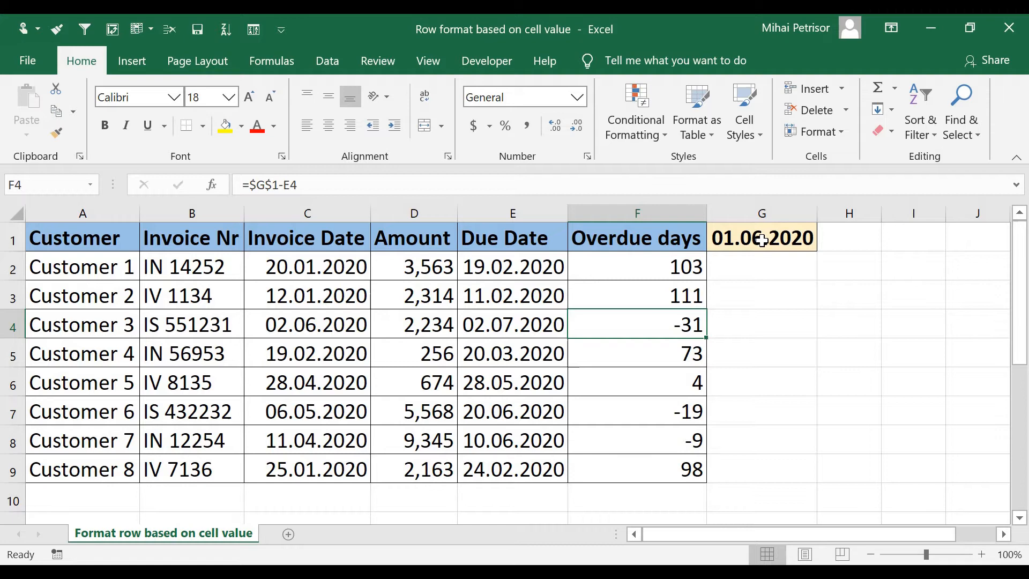
left_click(762, 239)
left_click(677, 274)
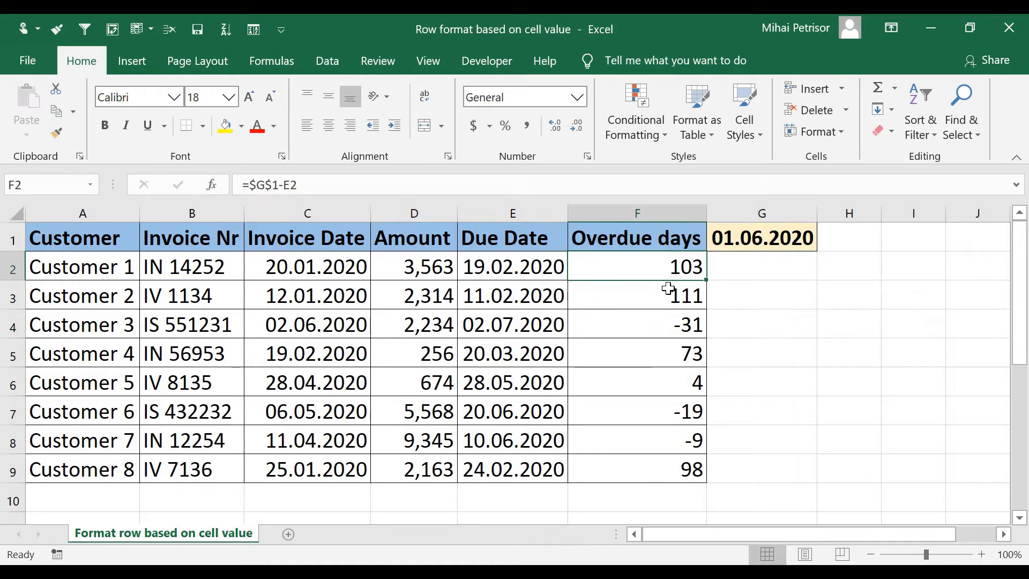
left_click(669, 298)
left_click(664, 325)
left_click(662, 353)
double_click(661, 380)
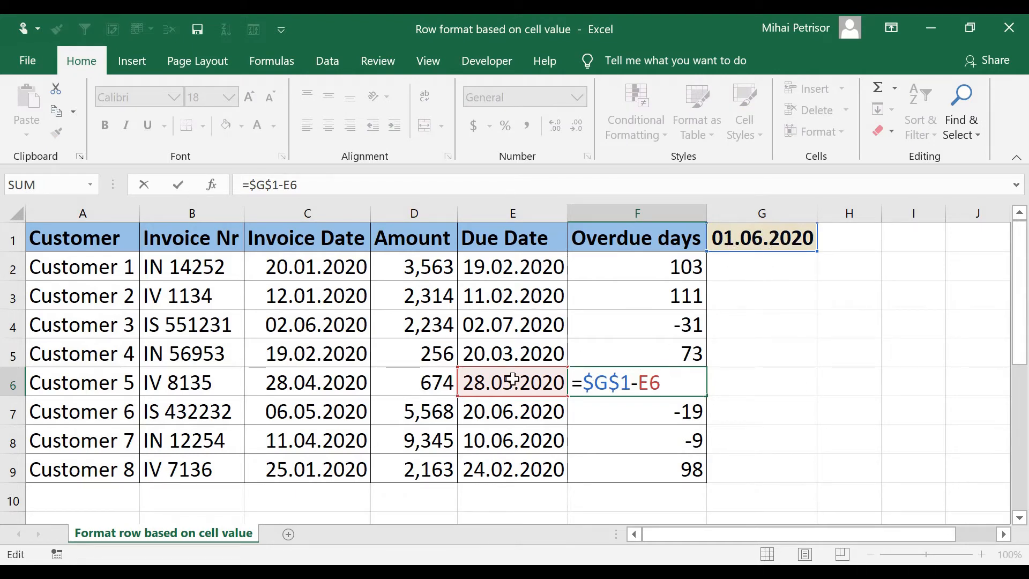
key("ctrl+Return")
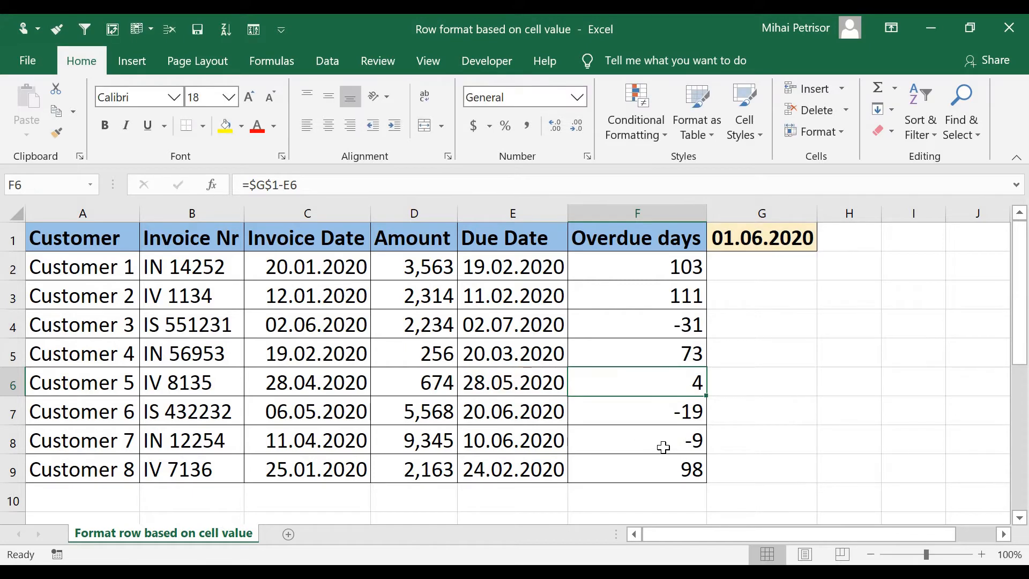
double_click(675, 441)
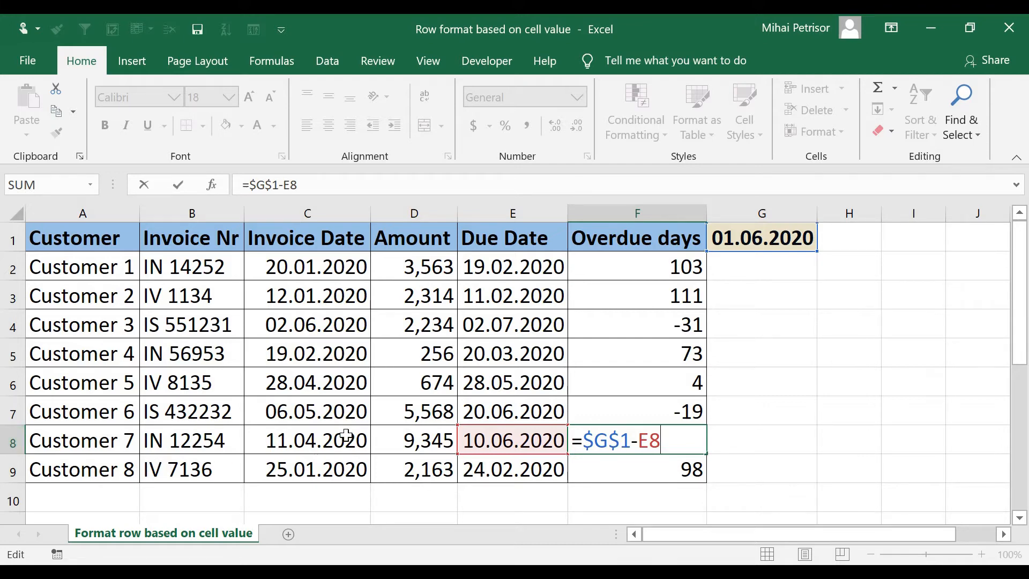
key("ctrl+Return")
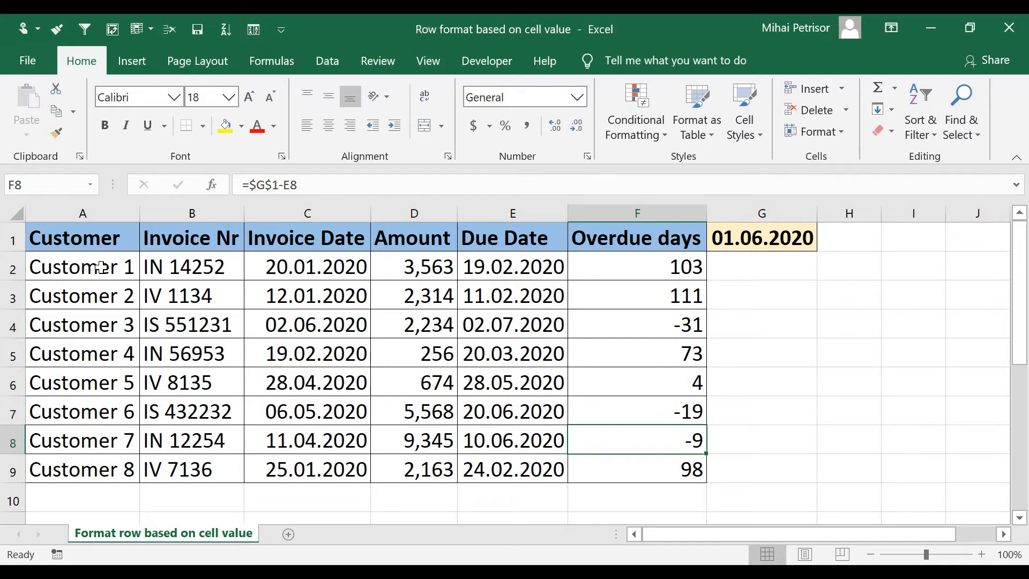
left_click_drag(100, 268, 651, 477)
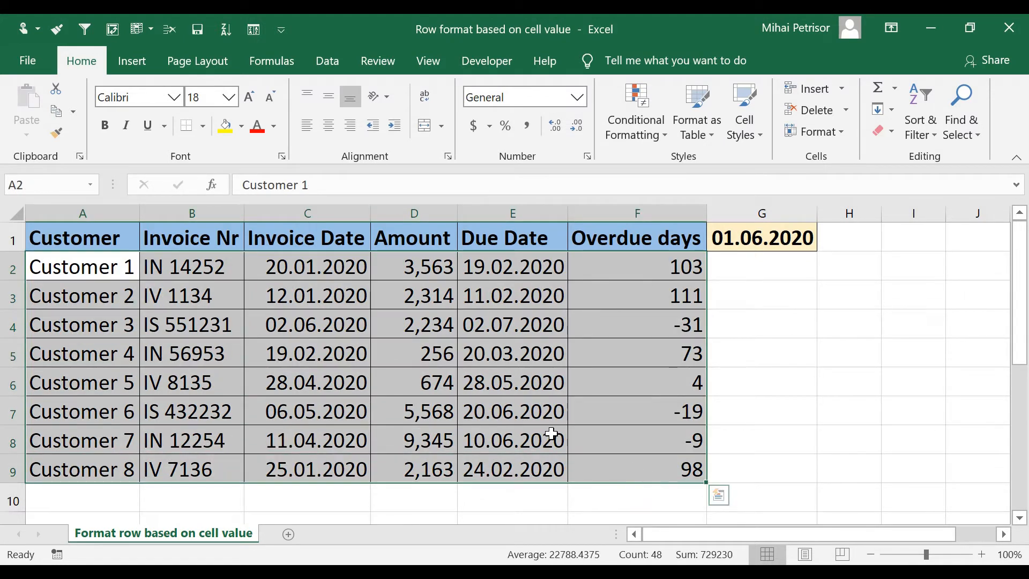
left_click(552, 434)
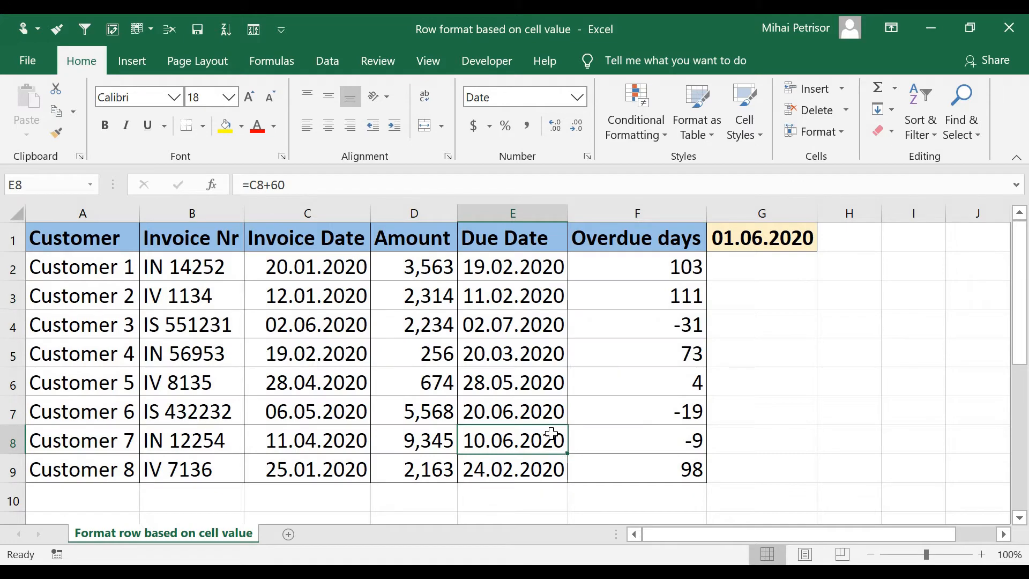
left_click_drag(632, 271, 631, 466)
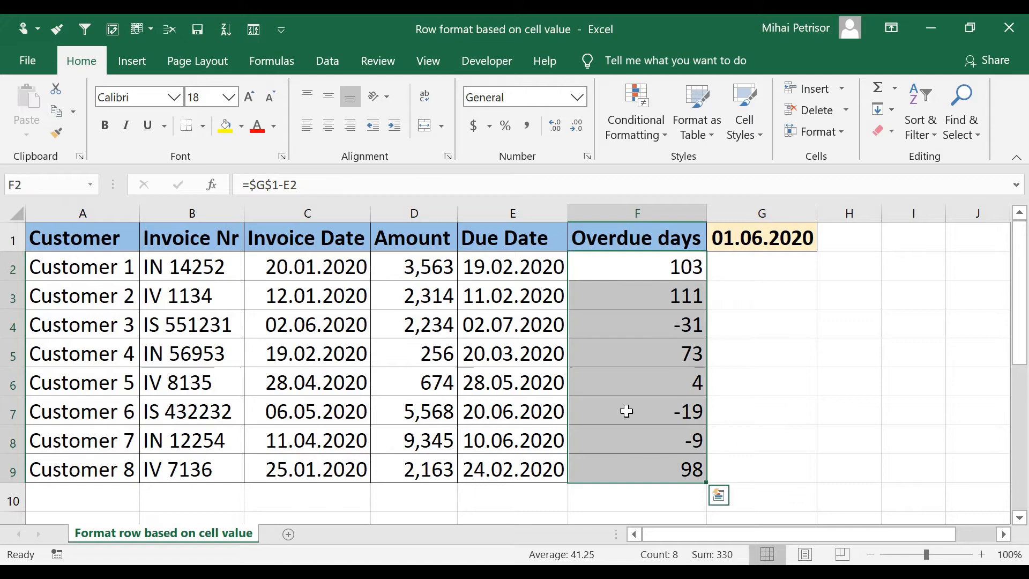
left_click(638, 255)
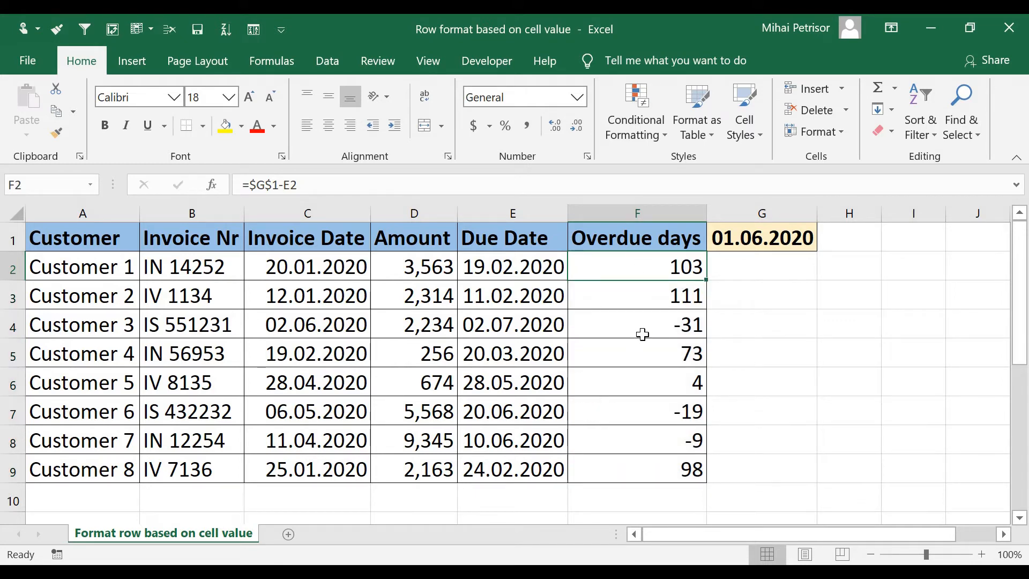
left_click_drag(97, 275, 620, 269)
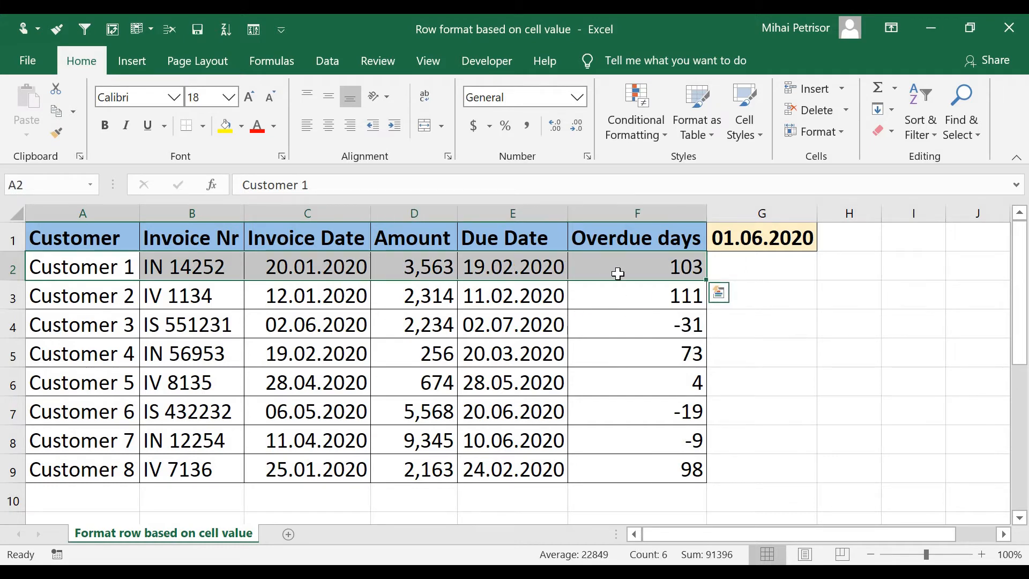
left_click(618, 270)
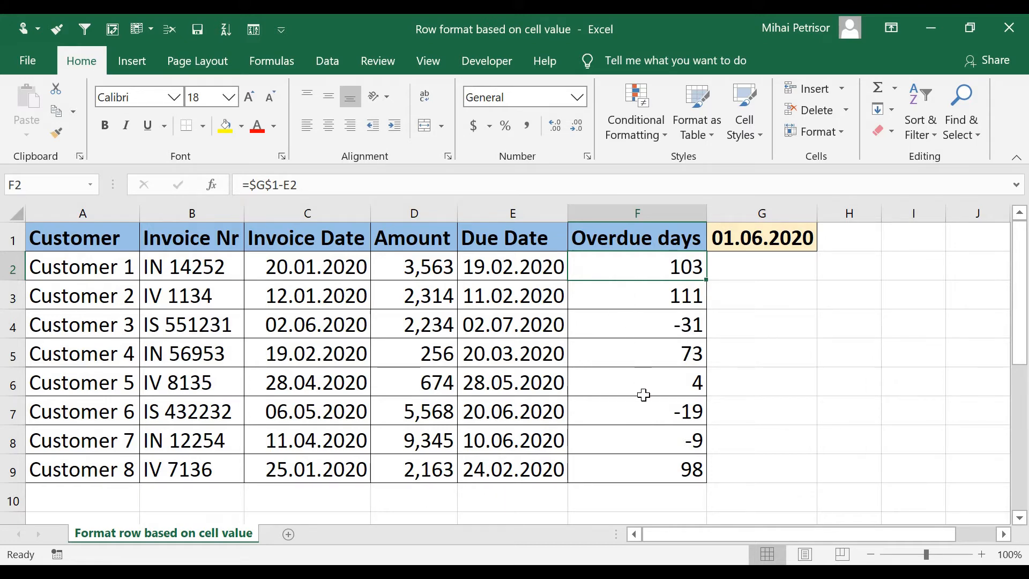
left_click(629, 419)
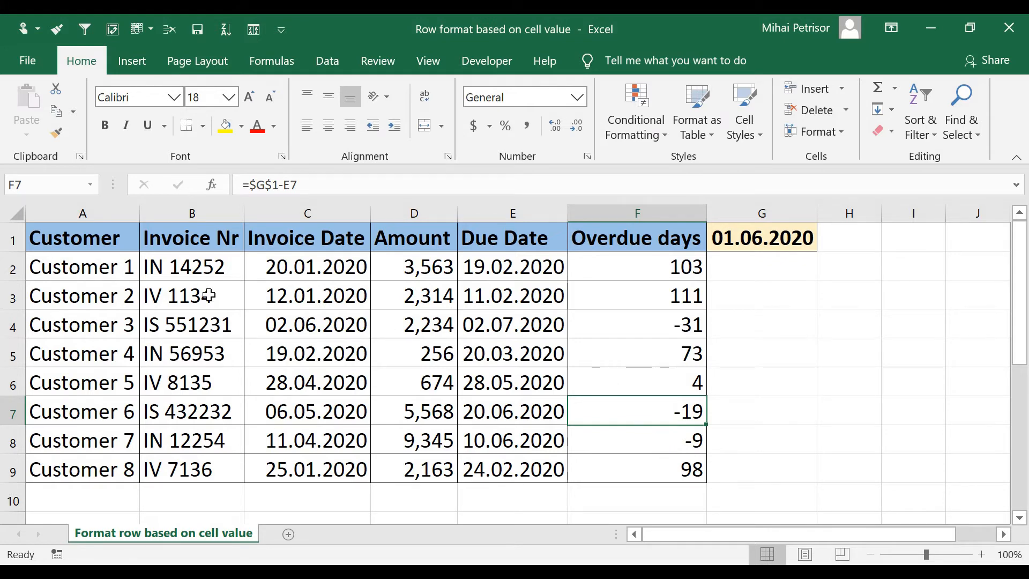
Select A2:F2 and start a new conditional formatting rule for it.
left_click_drag(65, 269, 623, 266)
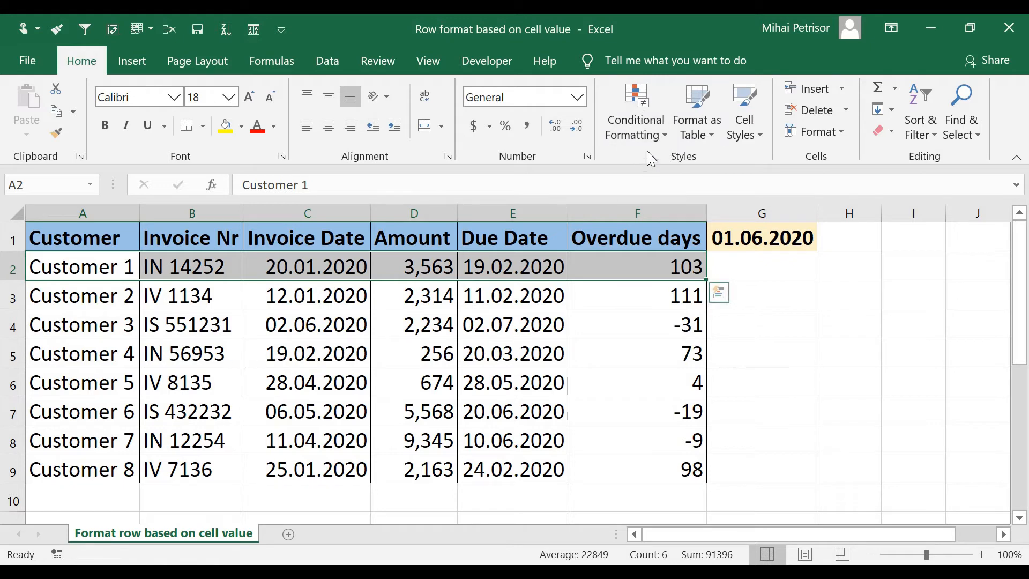
mouse_move(635, 113)
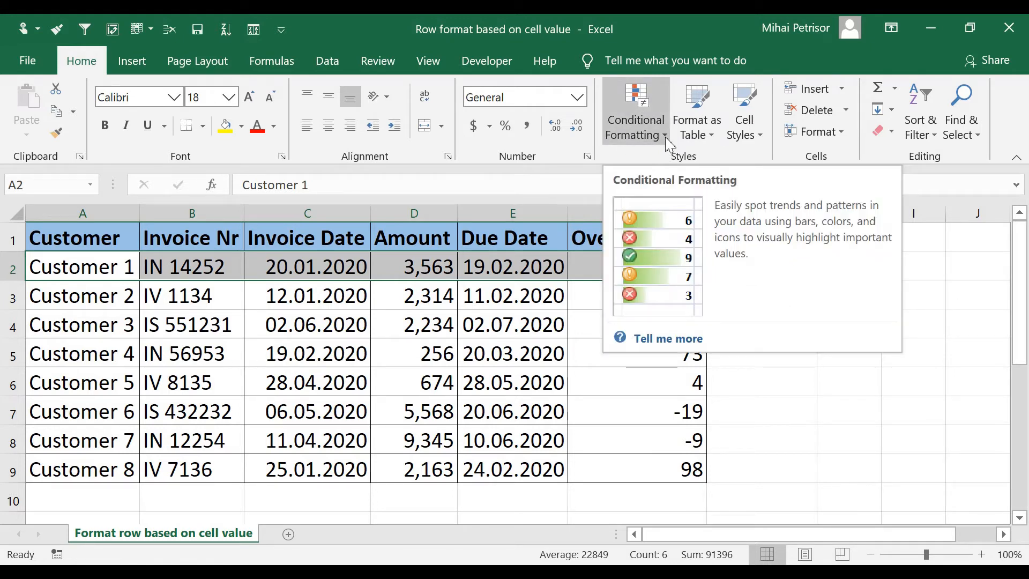
left_click(666, 145)
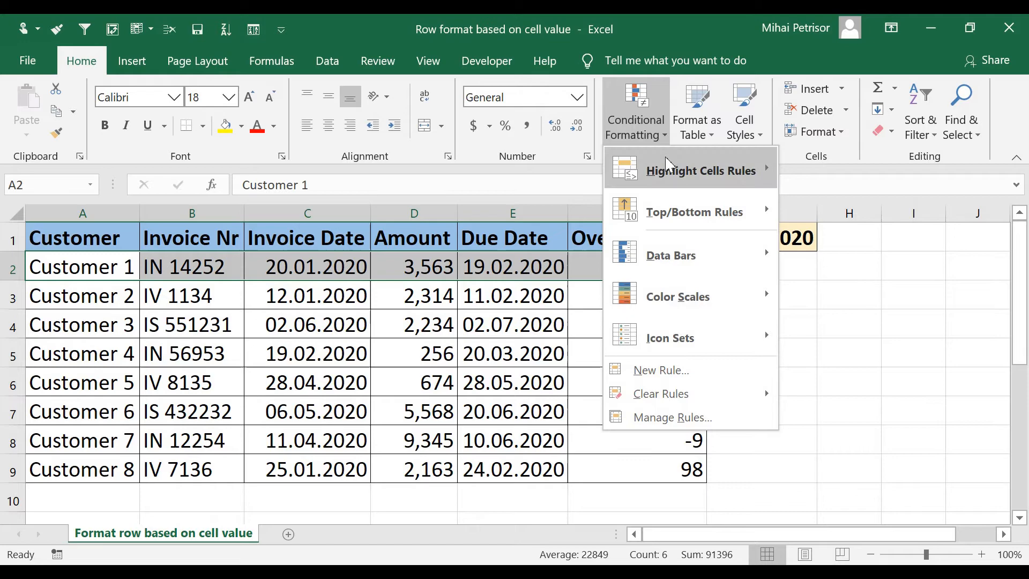
left_click(676, 378)
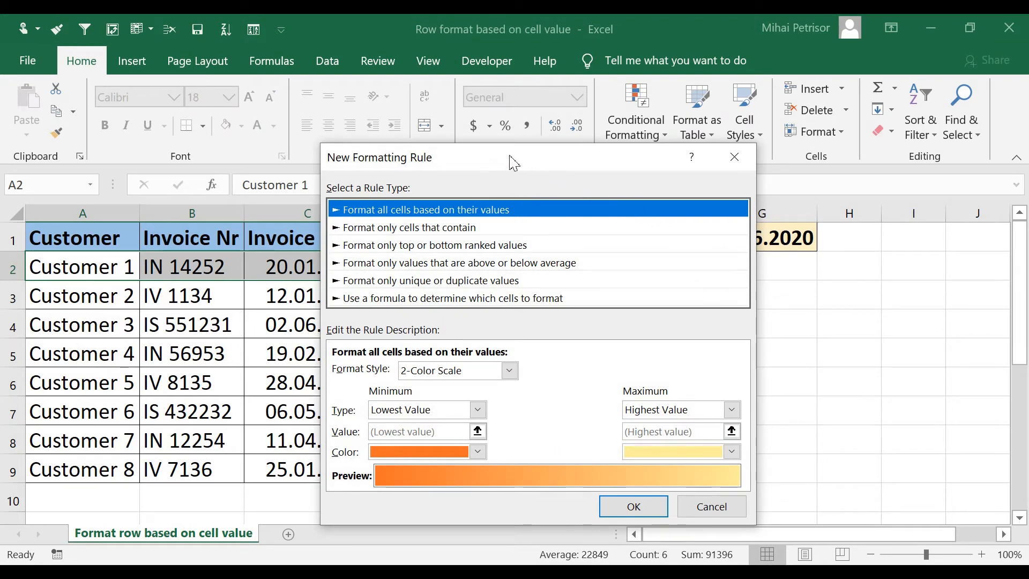
Choose the formula-based rule type and enter the condition =$F2>5.
left_click_drag(513, 163, 510, 121)
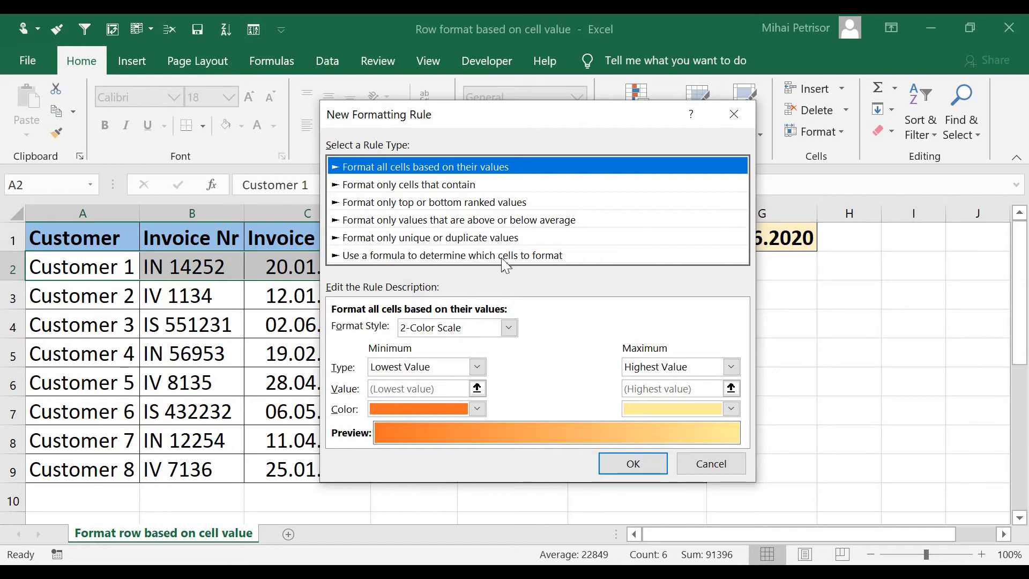
left_click(504, 256)
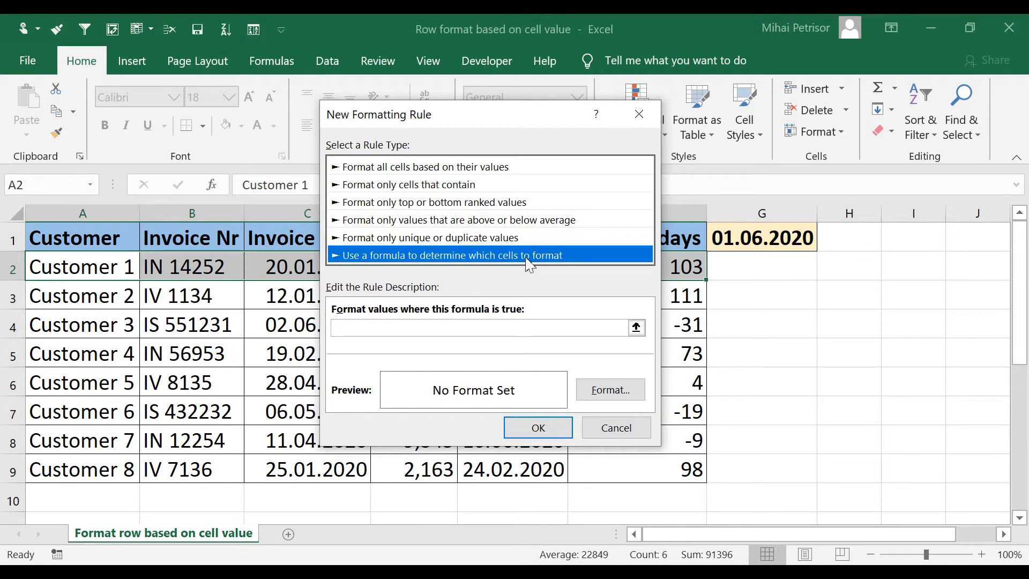
left_click(429, 332)
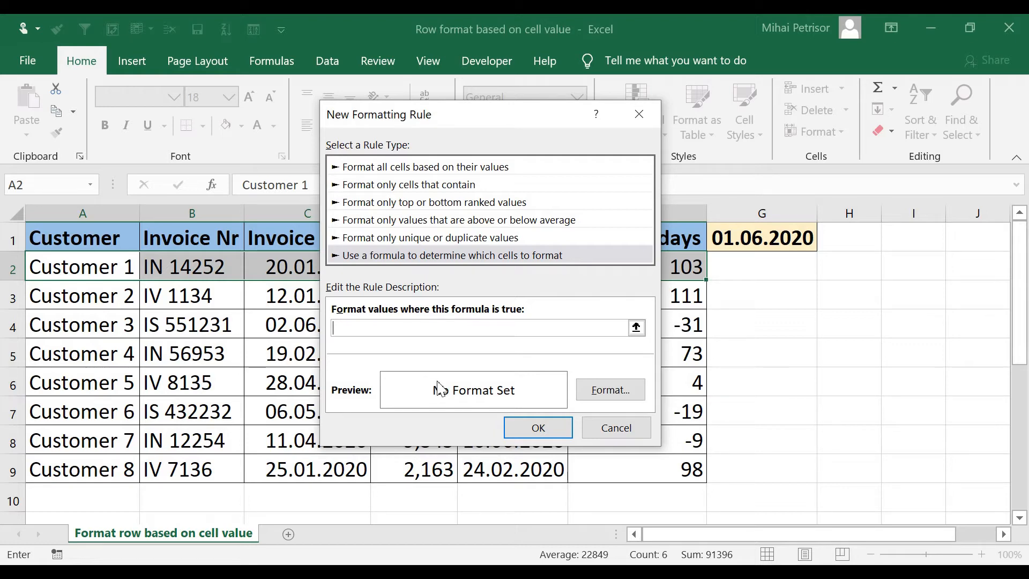
mouse_move(482, 121)
left_mouse_down()
mouse_move(334, 138)
mouse_move(311, 165)
mouse_move(385, 155)
left_mouse_up()
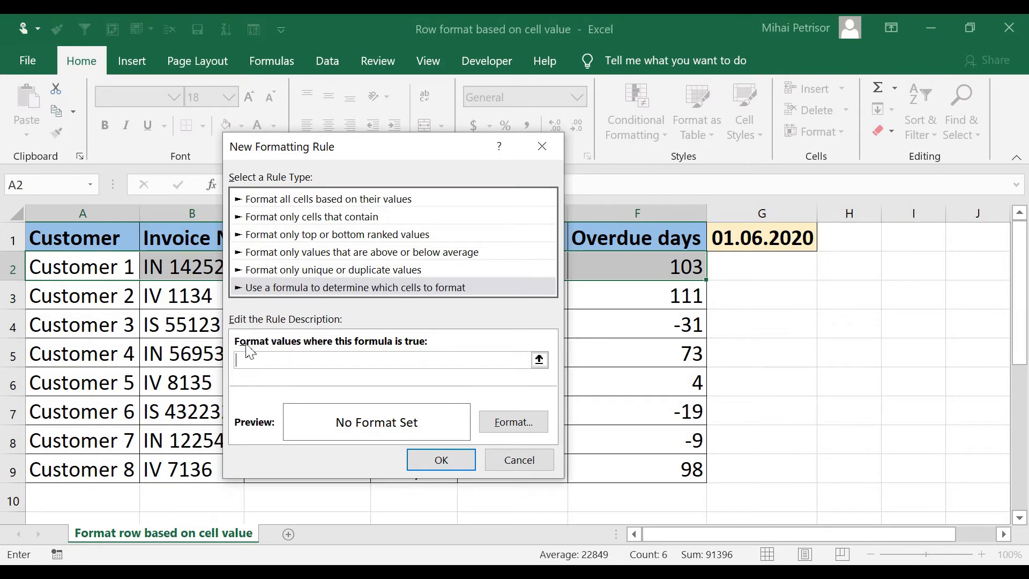
left_click(281, 360)
type("5")
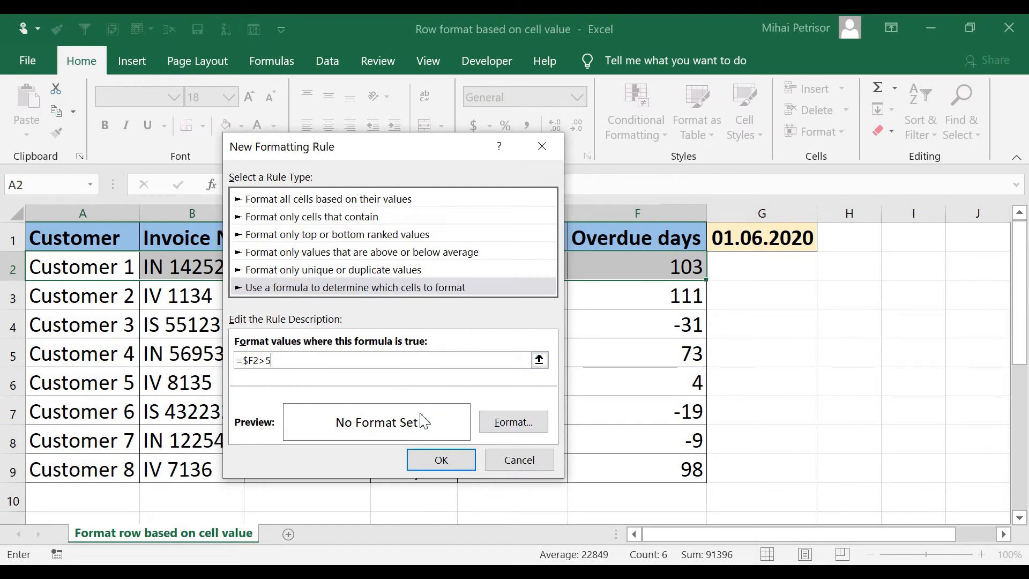
Give the =$F2>5 rule a red fill and apply it, turning Customer 1's row red.
left_click(525, 422)
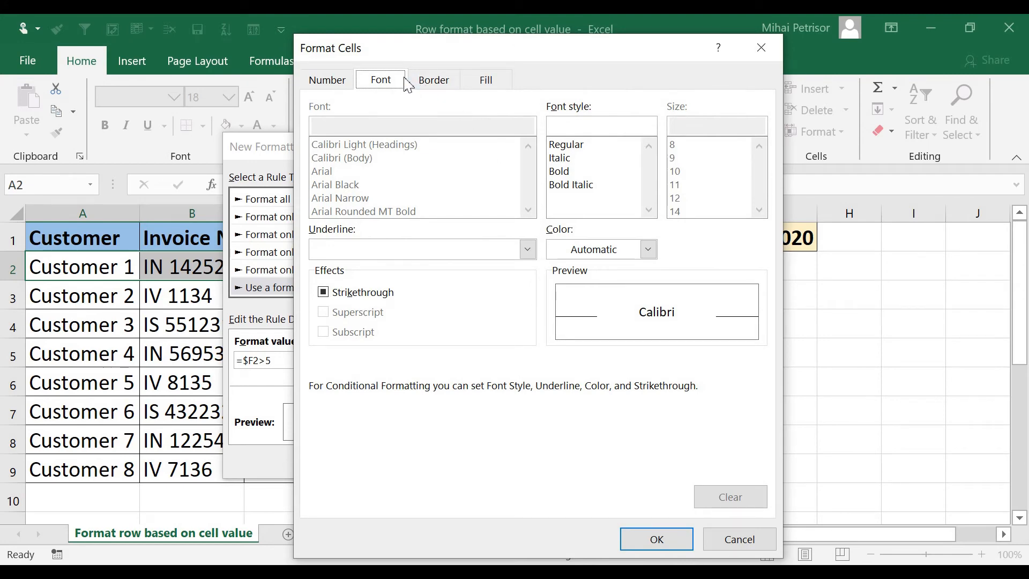
left_click(484, 89)
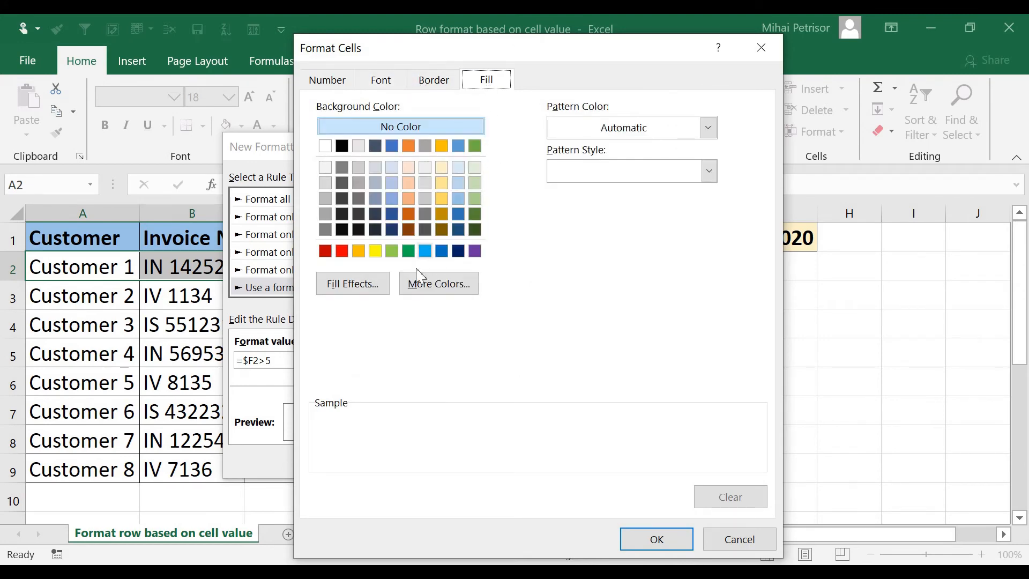
left_click(342, 253)
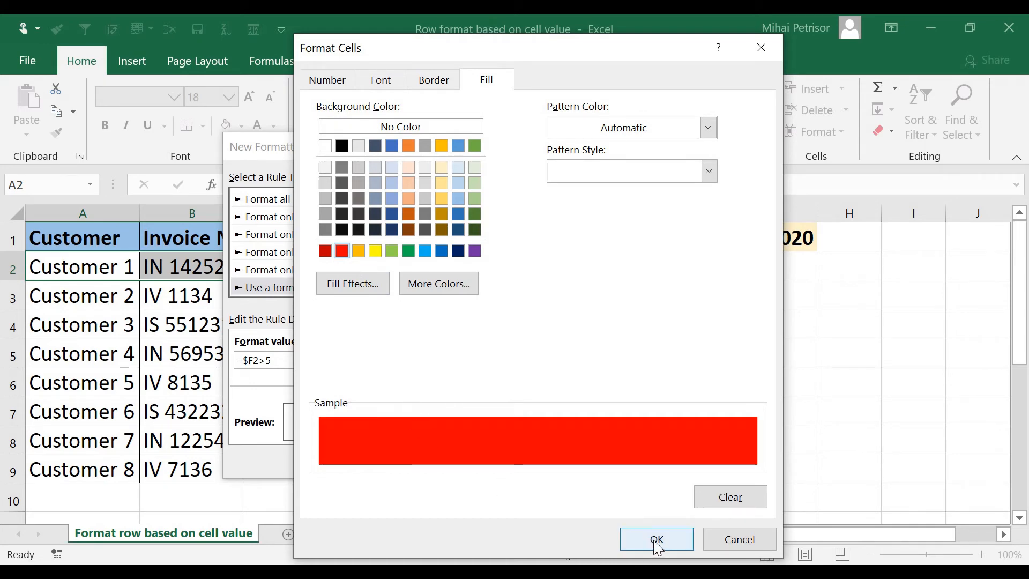
left_click(657, 540)
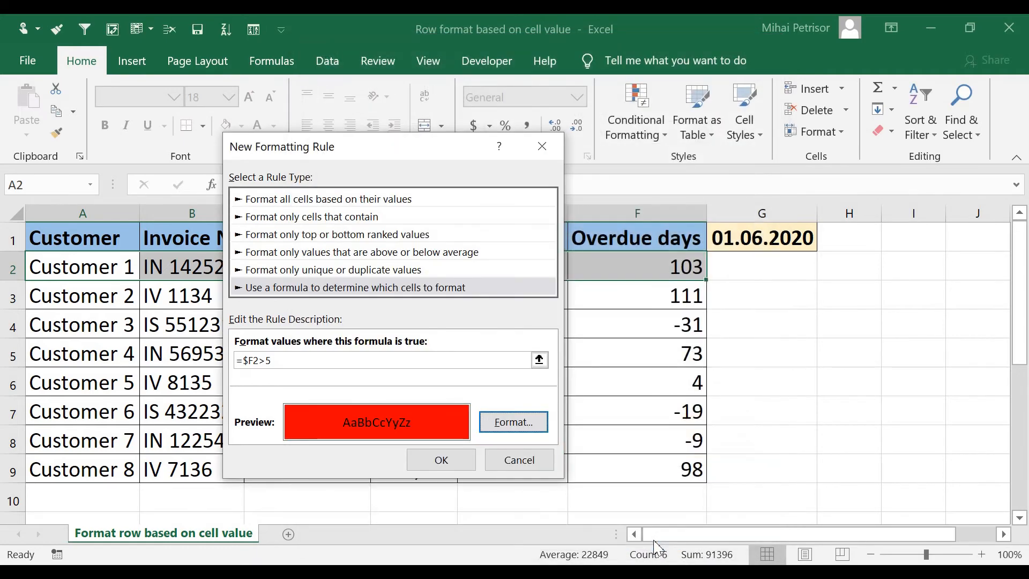
left_click(440, 461)
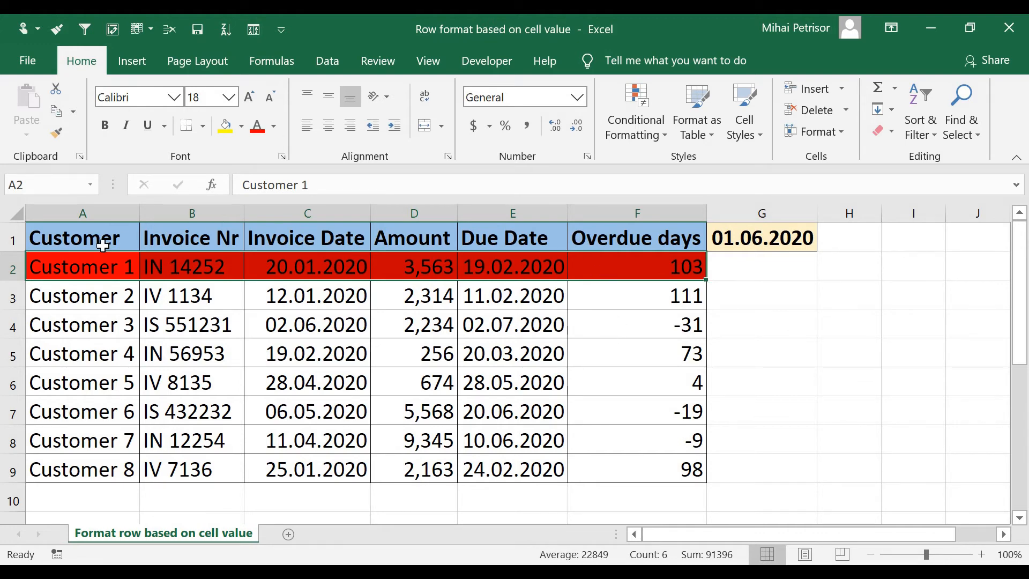
Create a second formula rule =$F2<5 with an orange fill.
left_click(666, 136)
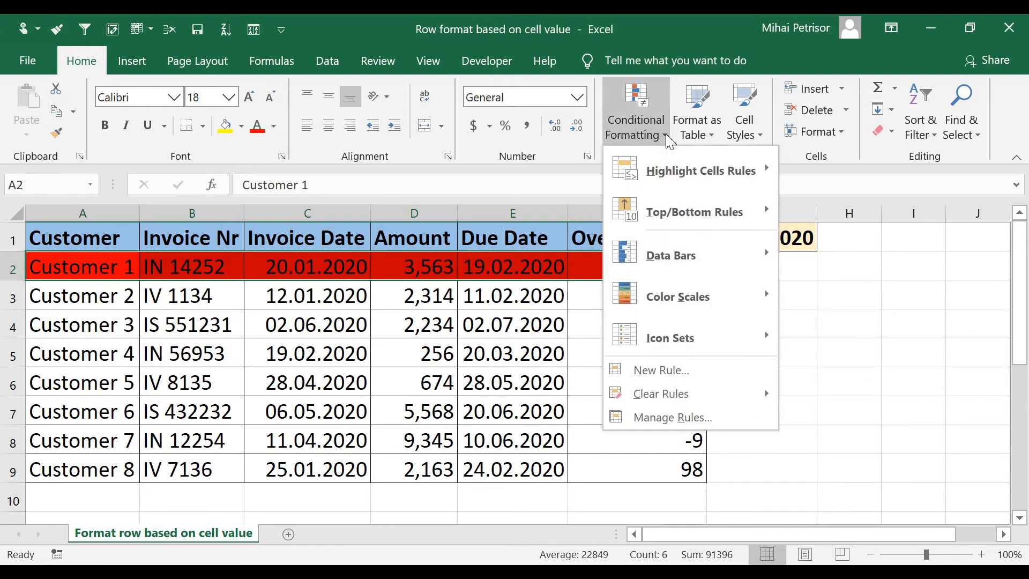
left_click(661, 370)
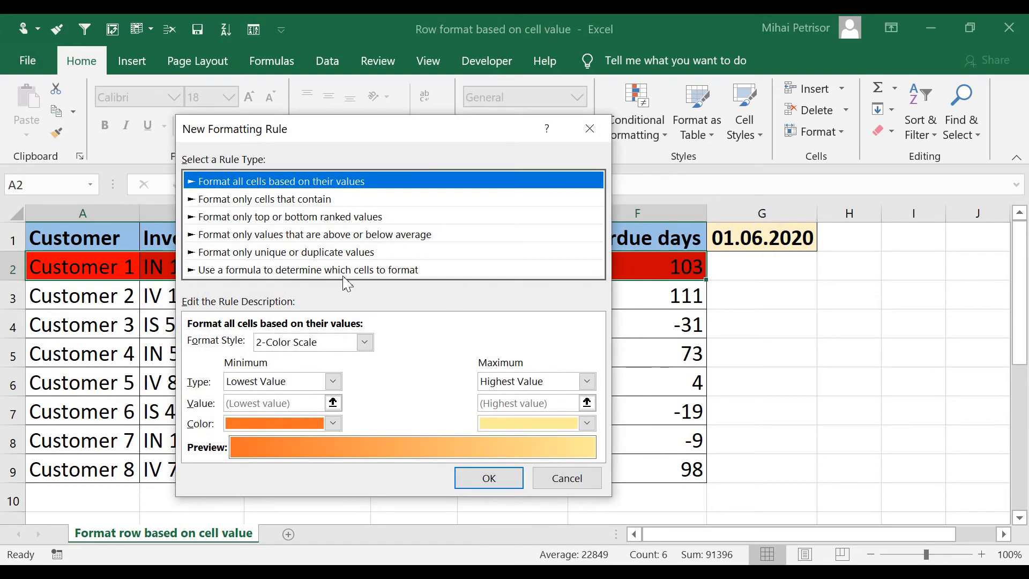
left_click(338, 270)
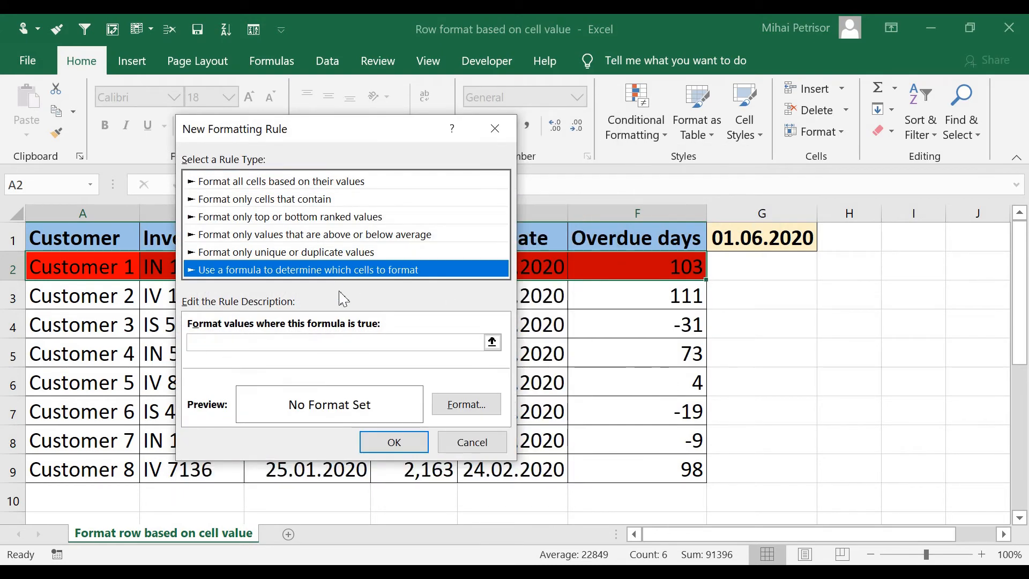
left_click(336, 342)
type("=$F2<5")
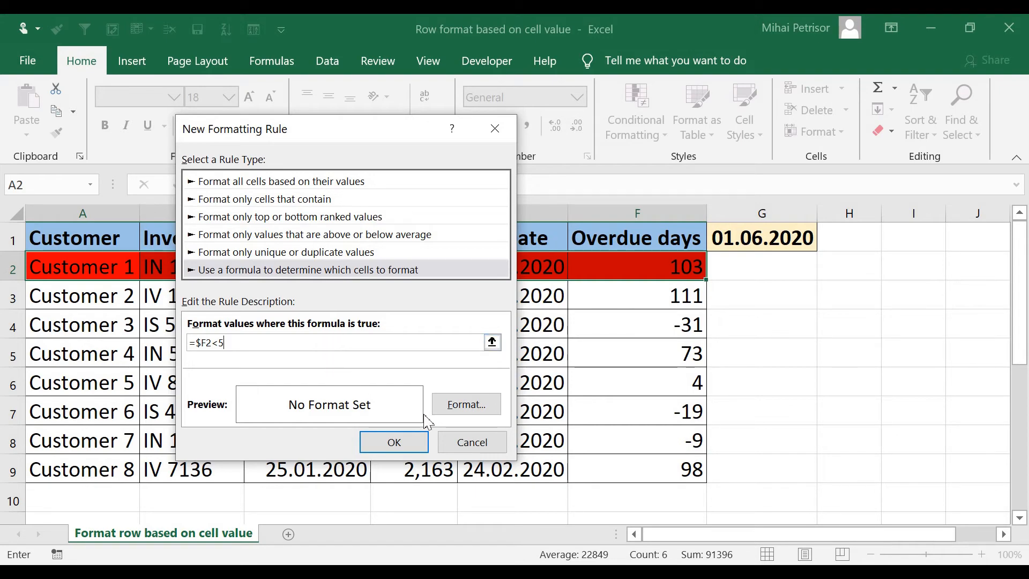
left_click(467, 405)
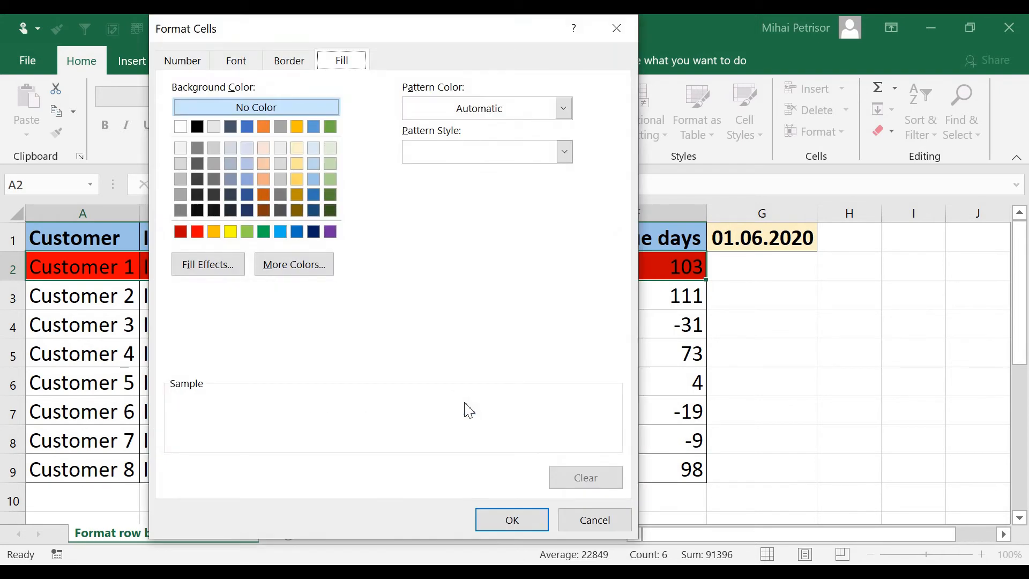
left_click(213, 233)
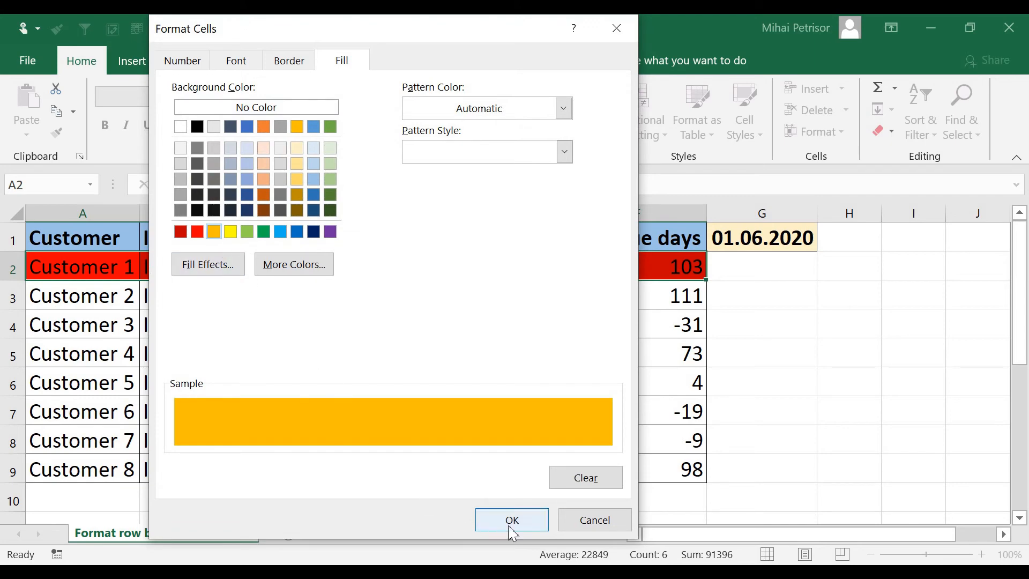
left_click(512, 521)
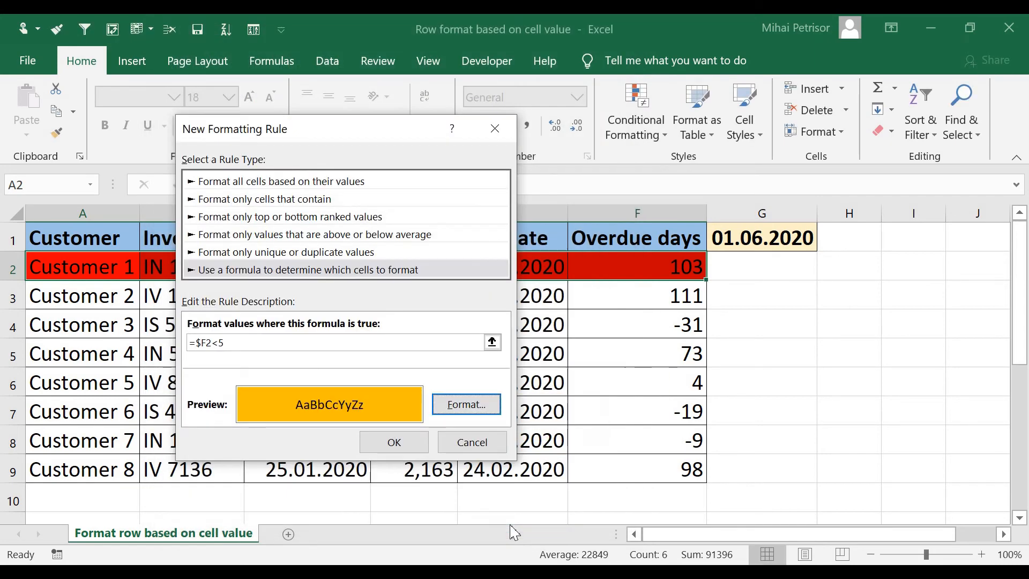
left_click(408, 446)
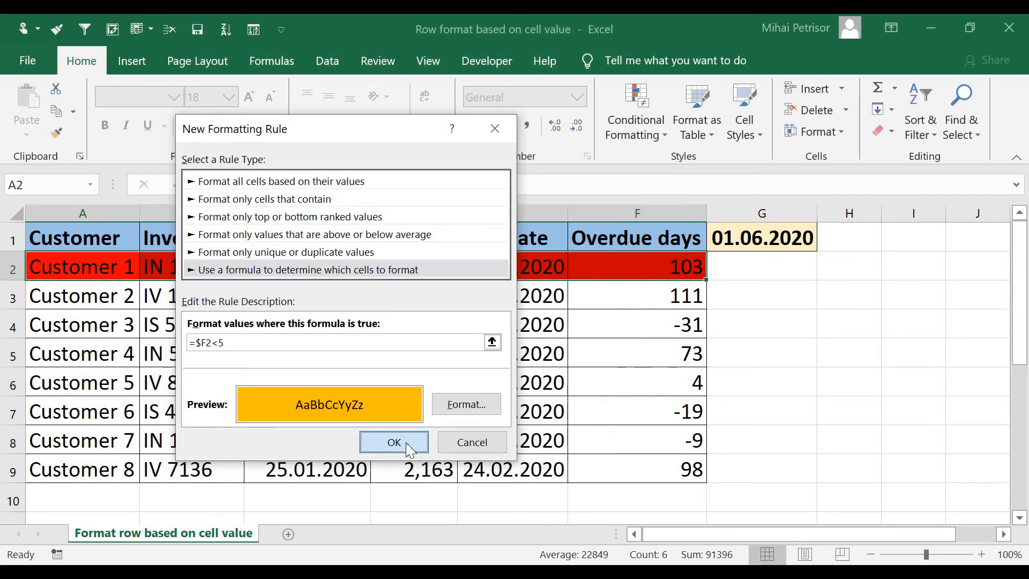
Create a third formula rule =$F2<0 with a green fill.
left_click(655, 136)
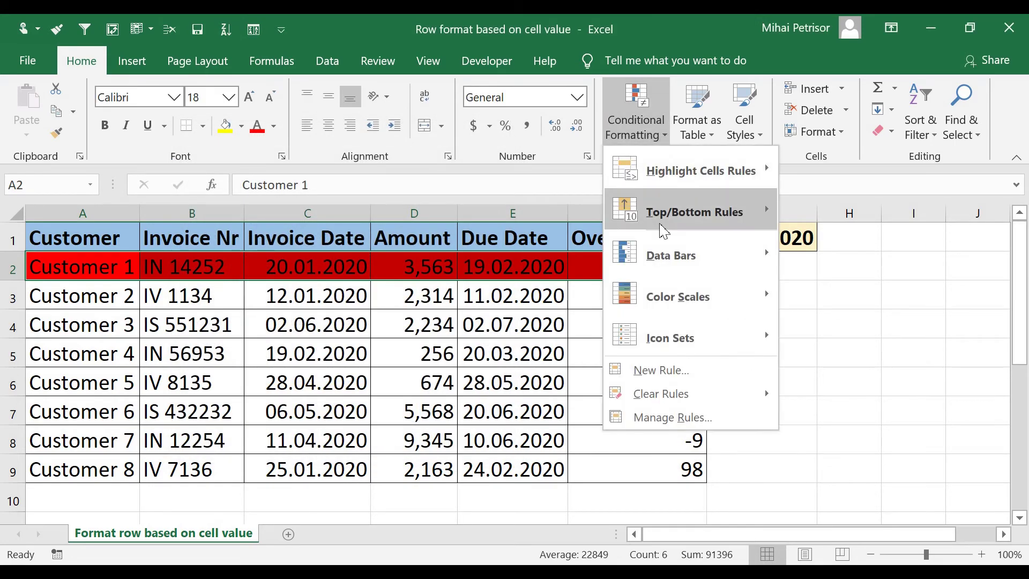
left_click(659, 372)
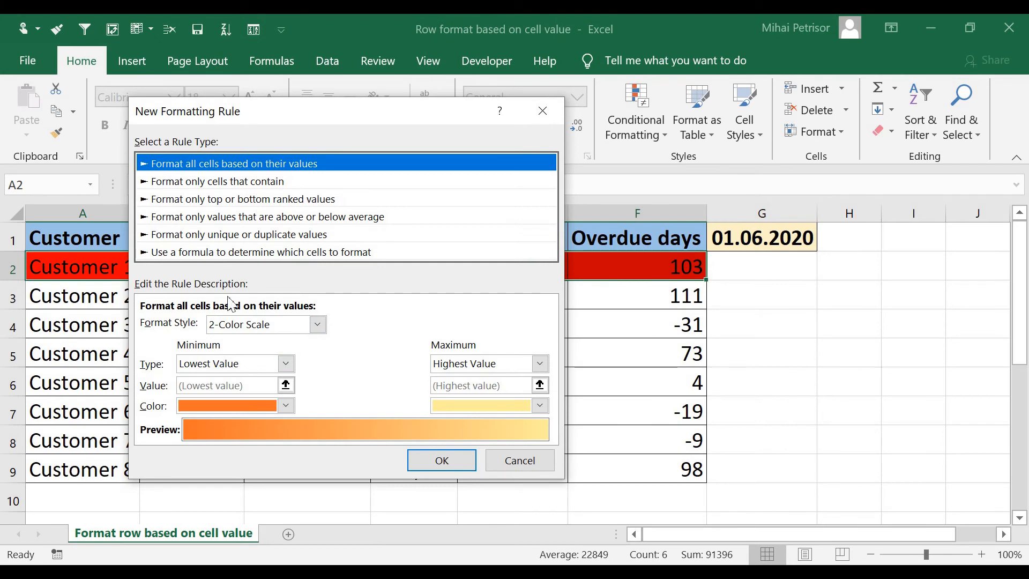
left_click(223, 252)
left_click(223, 324)
type("=$")
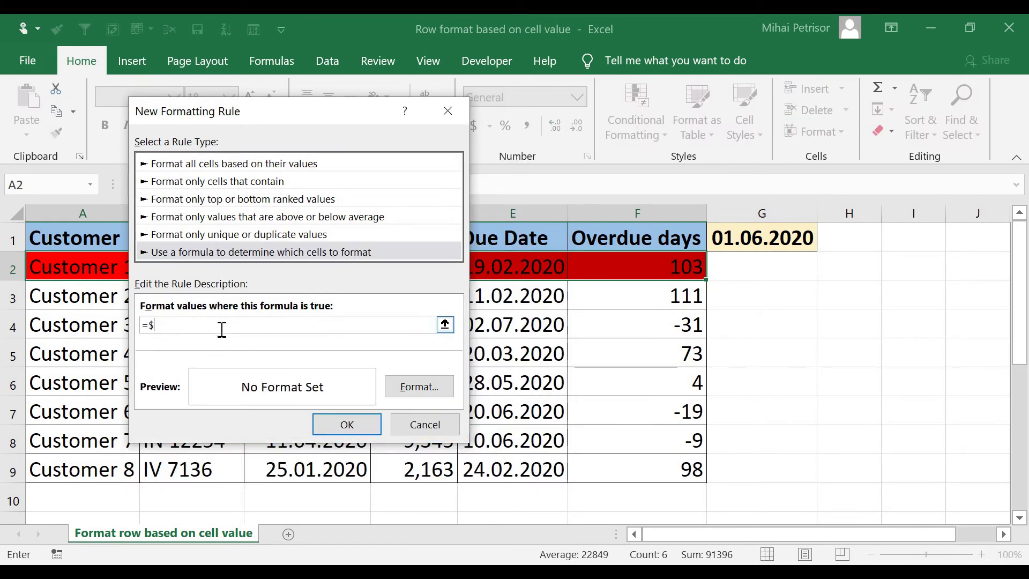
type("F2<0")
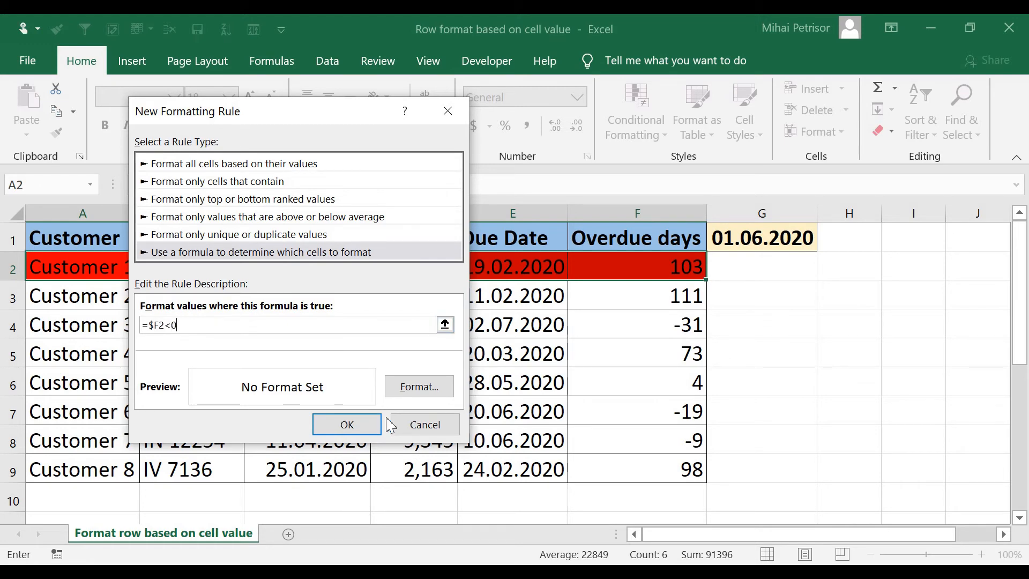
left_click(416, 389)
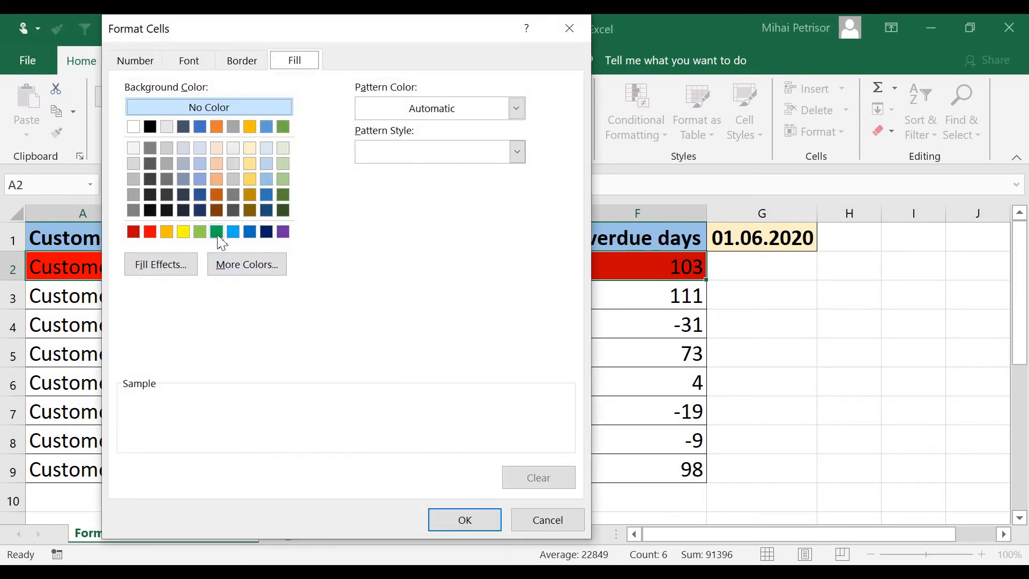
left_click(216, 231)
left_click(462, 520)
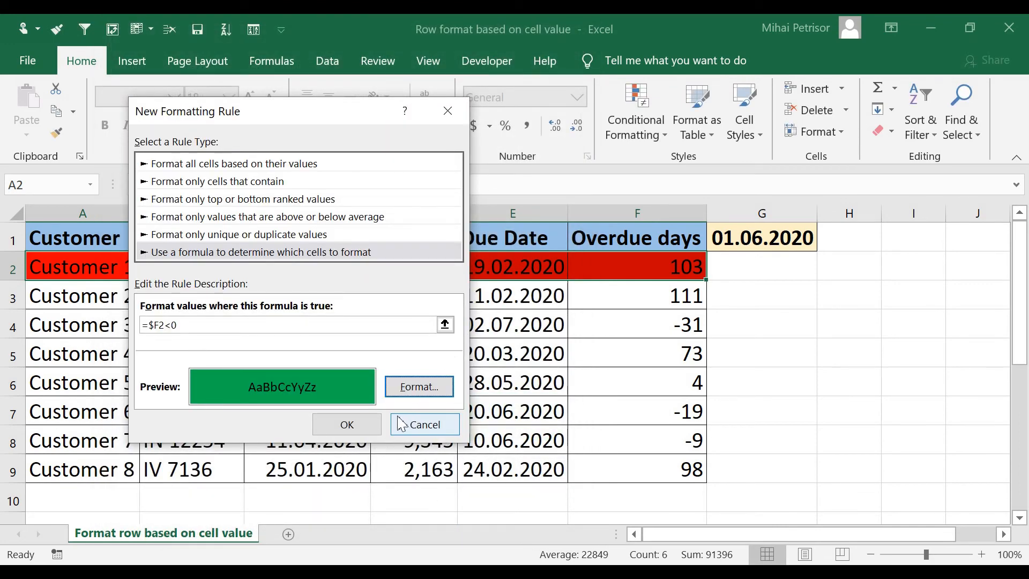
left_click(347, 425)
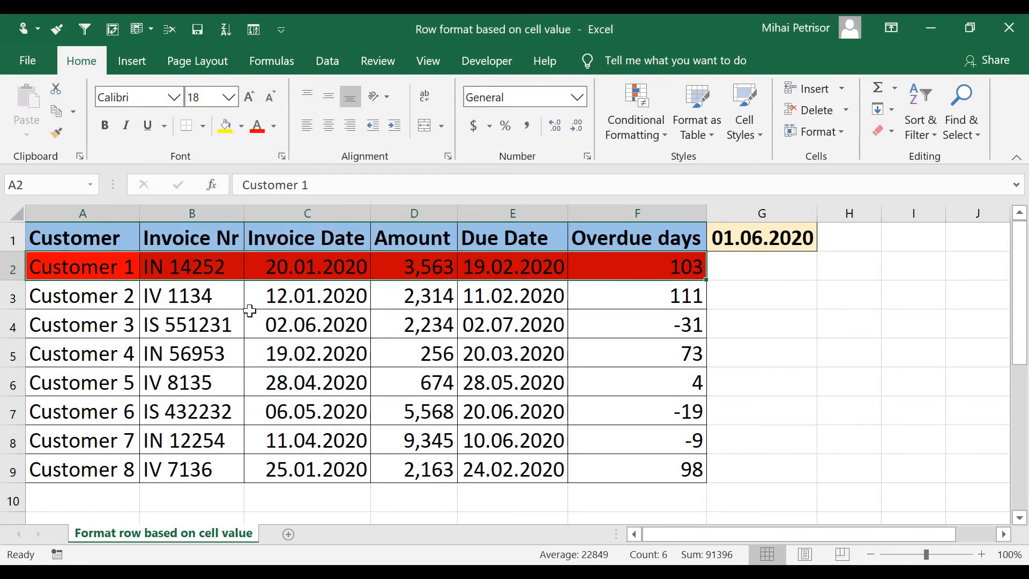
left_click(647, 294)
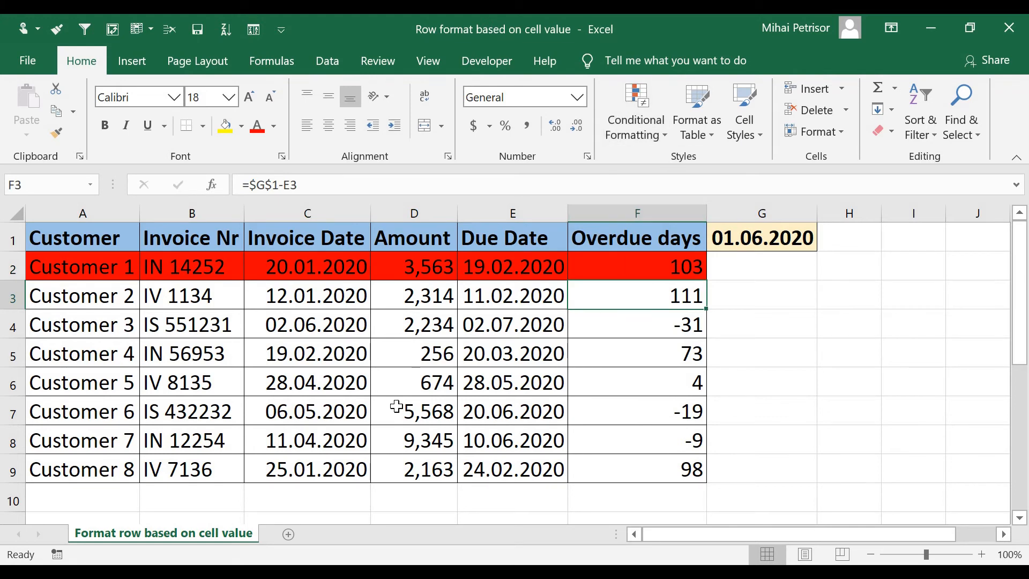
left_click(104, 270)
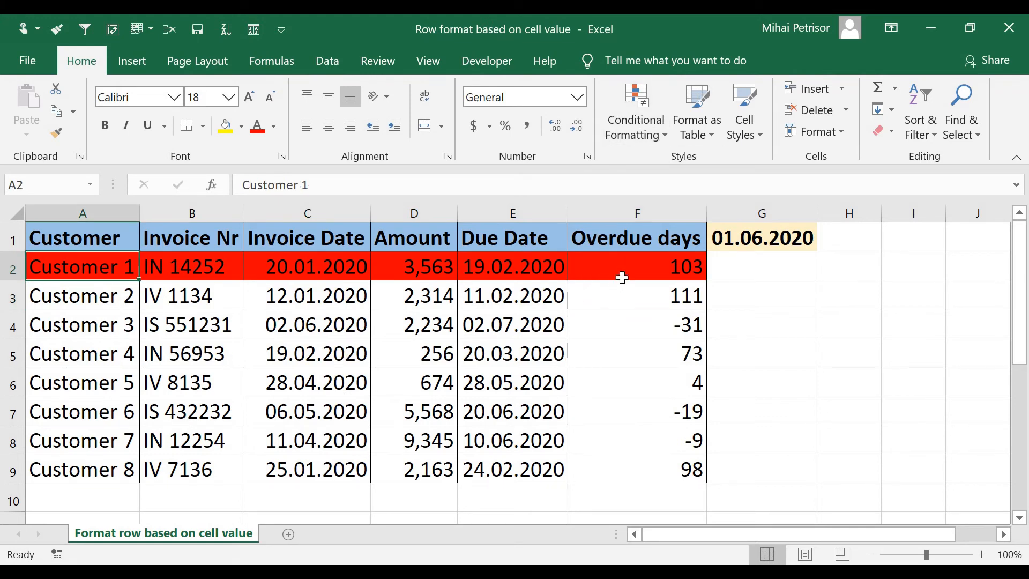
left_click(622, 268)
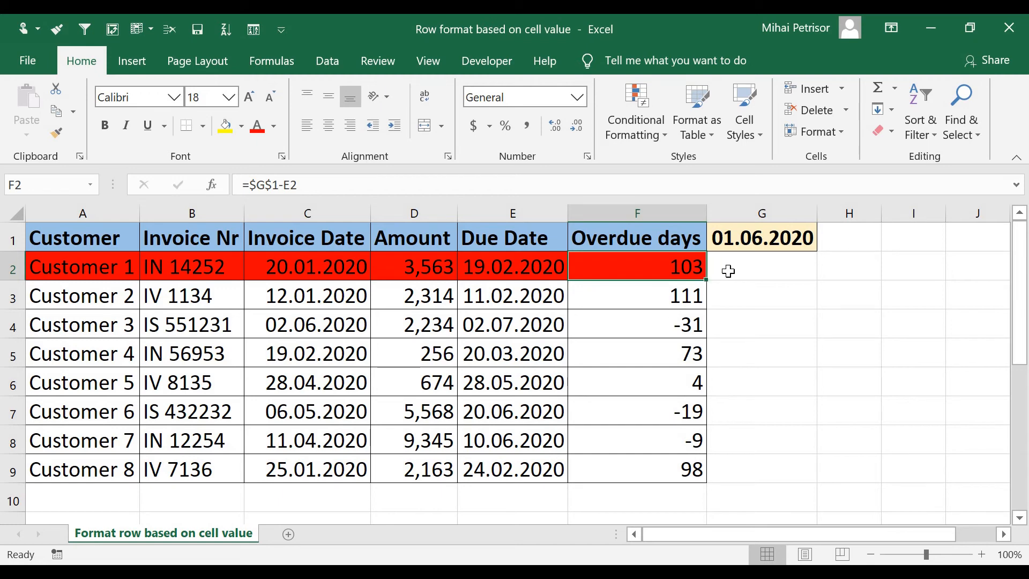
left_click(725, 271)
left_click(640, 266)
left_click_drag(105, 270, 620, 269)
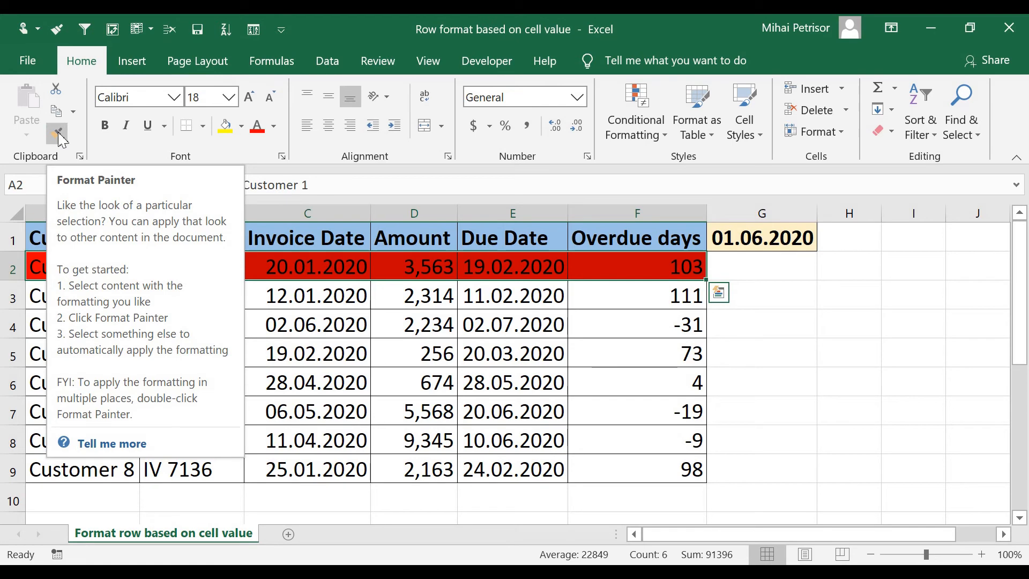
left_click(59, 139)
mouse_move(92, 293)
left_mouse_down()
mouse_move(286, 341)
mouse_move(625, 464)
left_mouse_up()
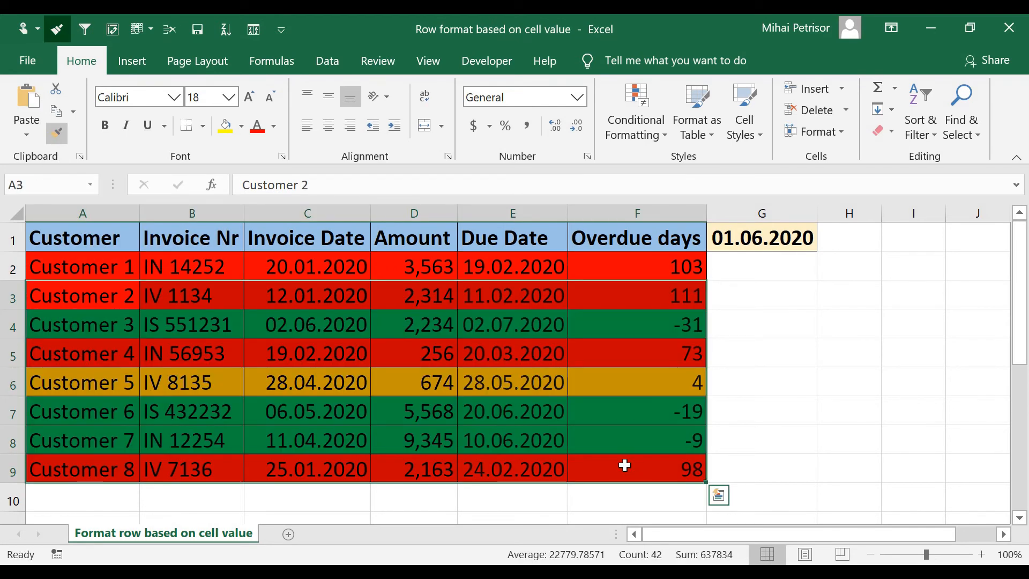
left_click(738, 329)
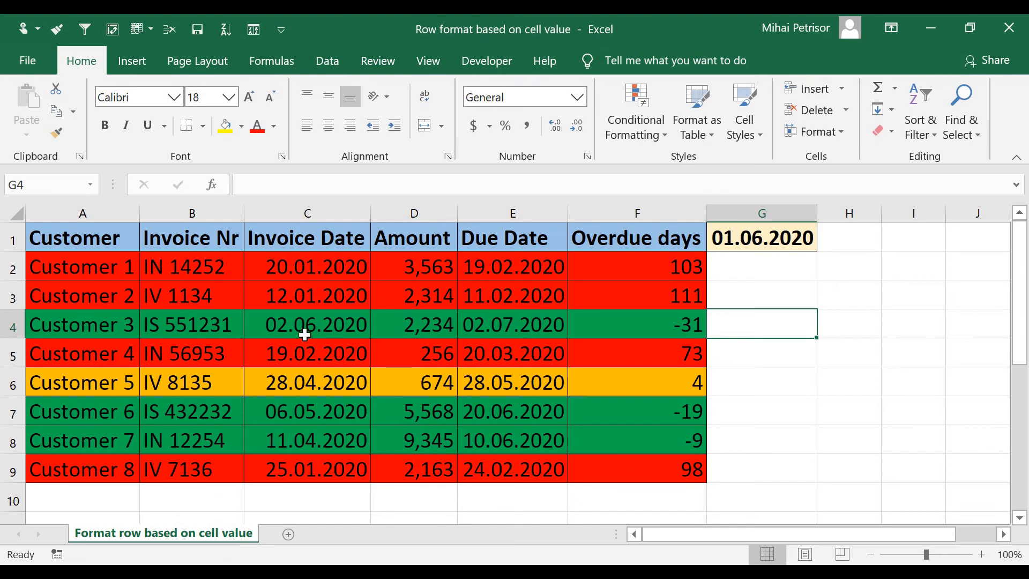
left_click(647, 387)
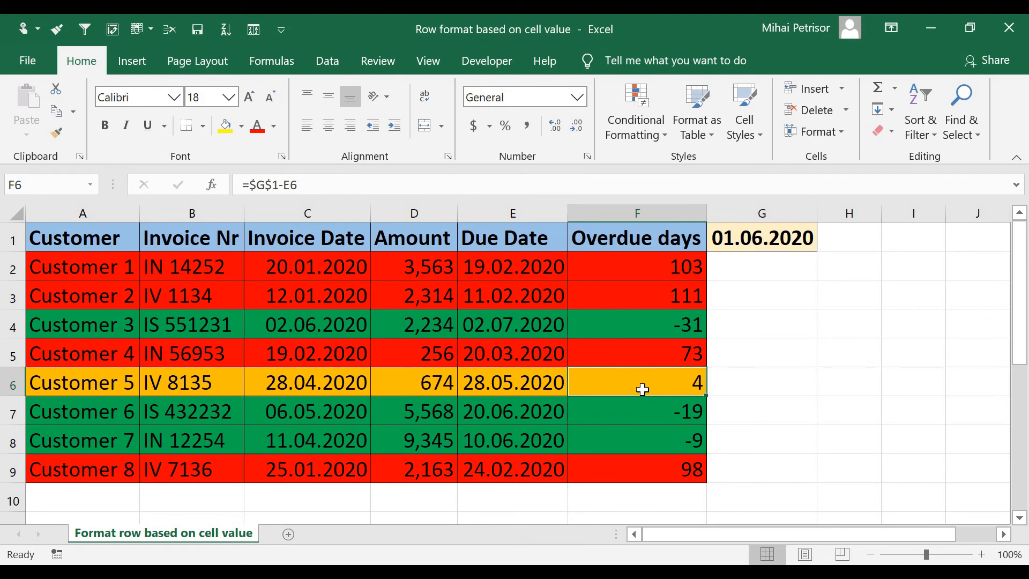
left_click(639, 354)
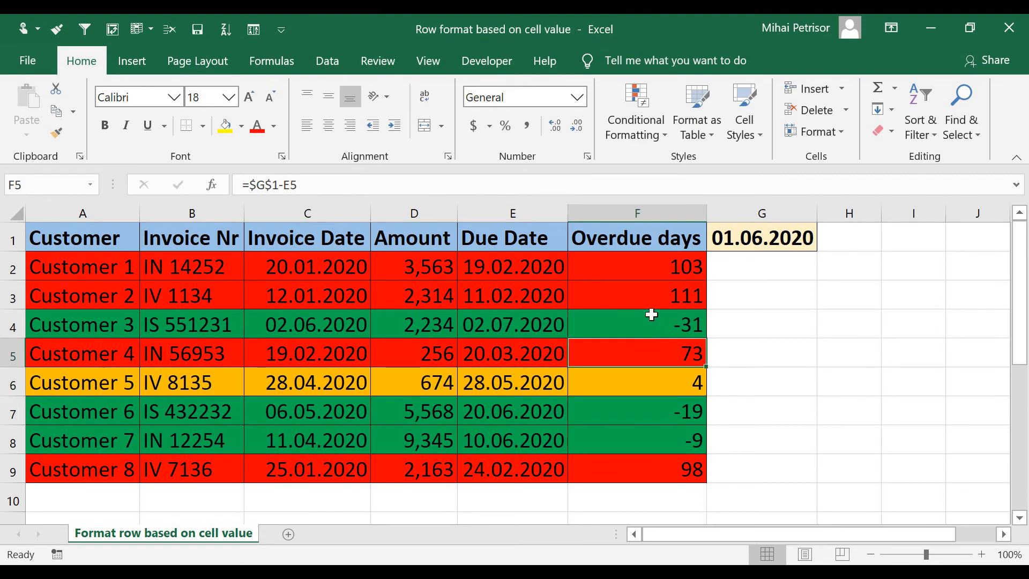
left_click(652, 287)
left_click(650, 265)
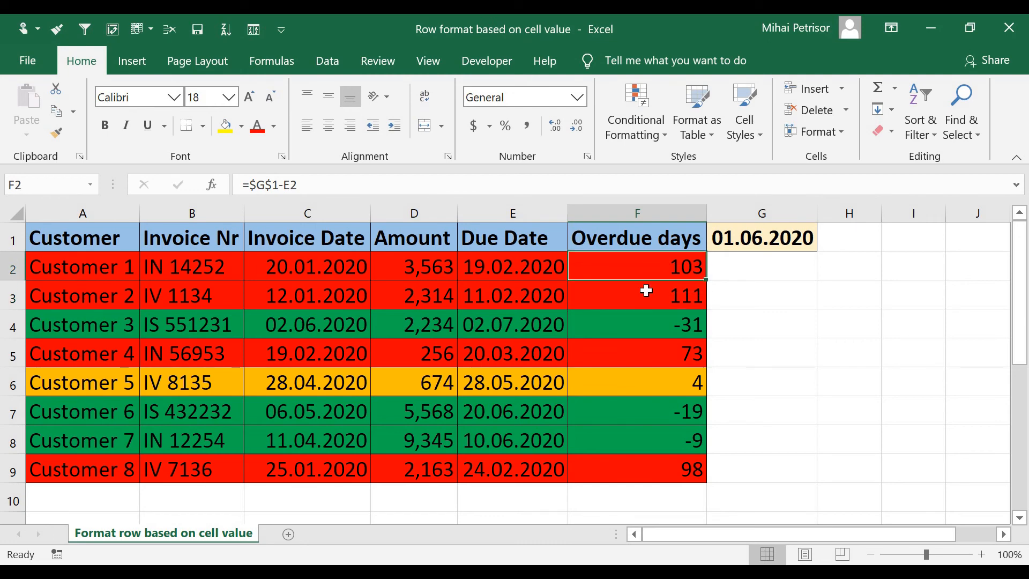
left_click(603, 295)
left_click(181, 273)
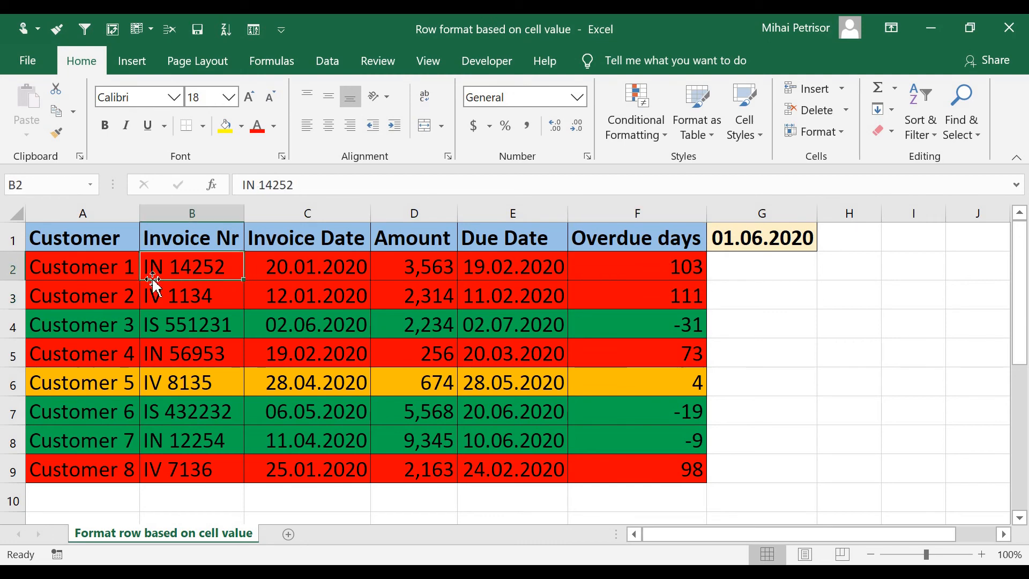
left_click(128, 274)
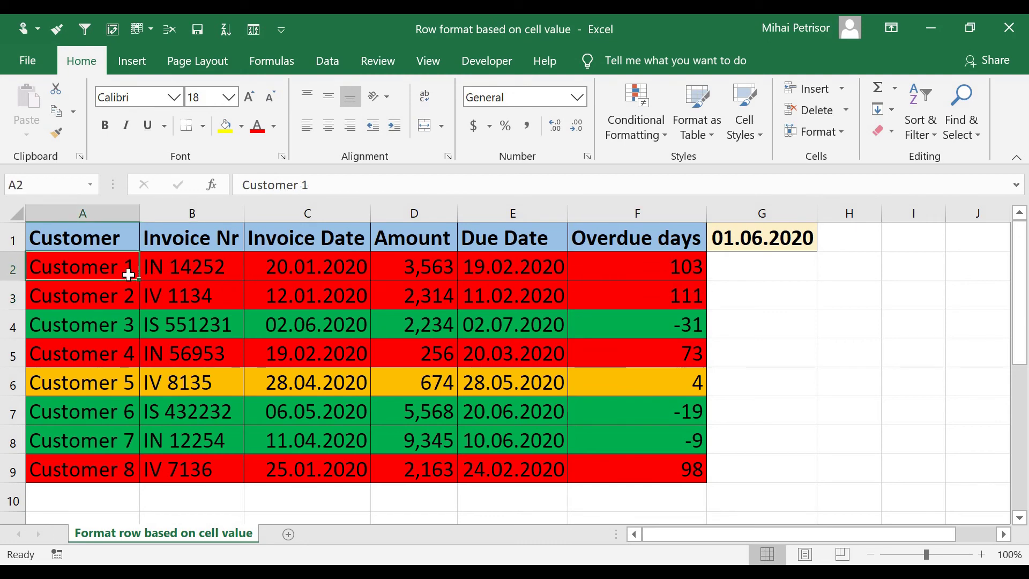
left_click(660, 269)
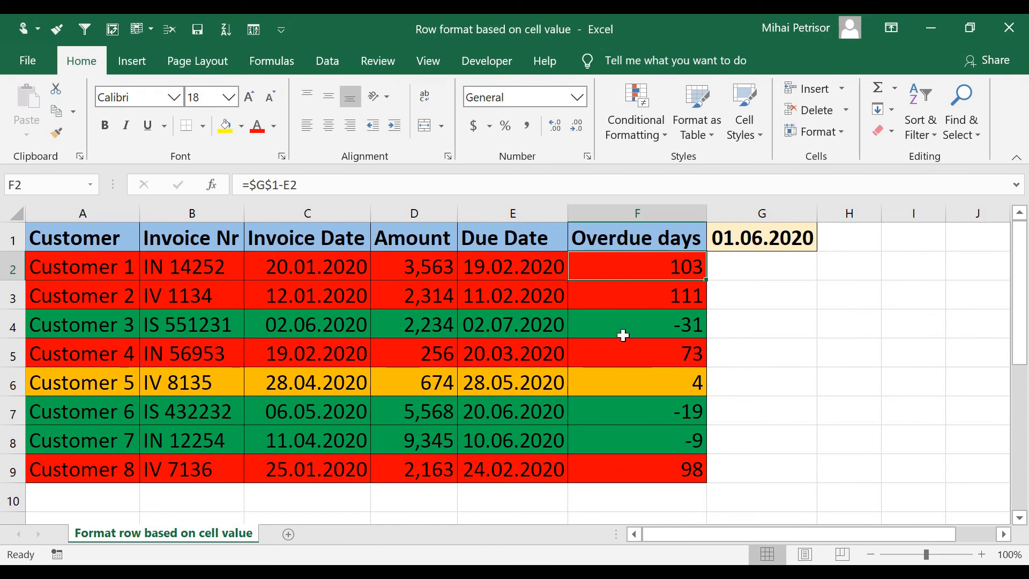
left_click(621, 465)
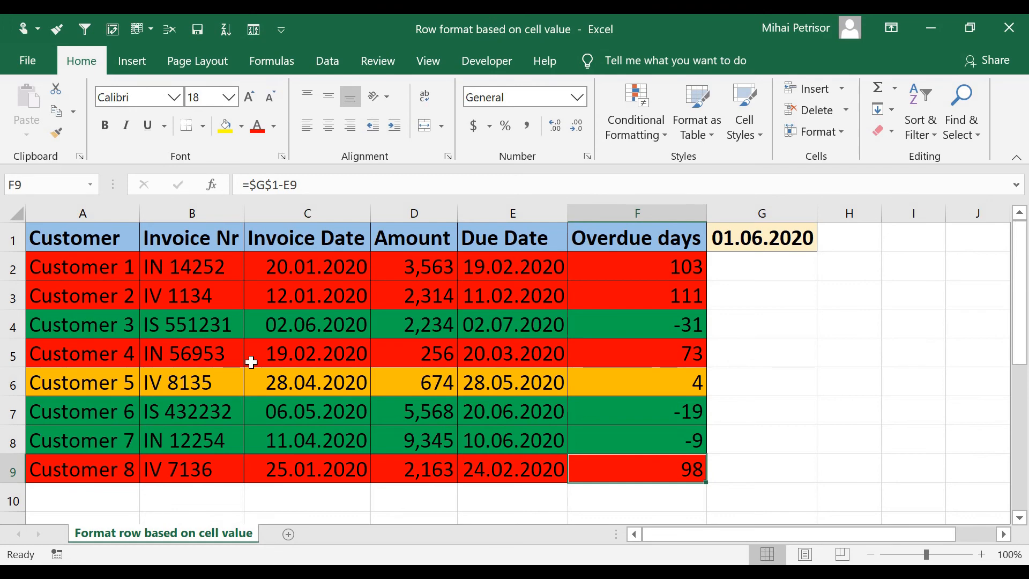
Change Customer 1's due date in E2 to =C2+90 and check the recalculated overdue days.
left_click(303, 268)
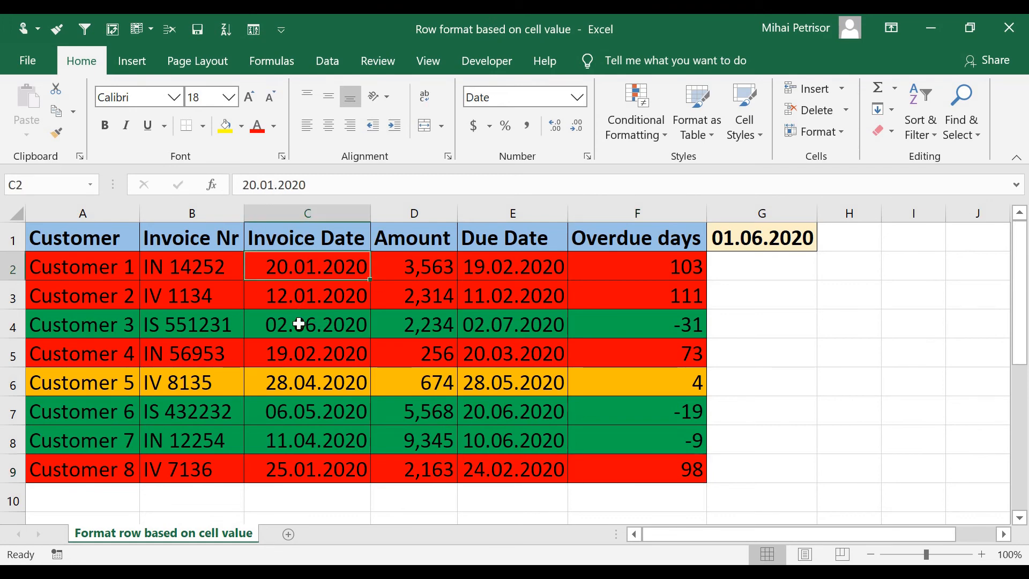
left_click(306, 383)
left_click(514, 263)
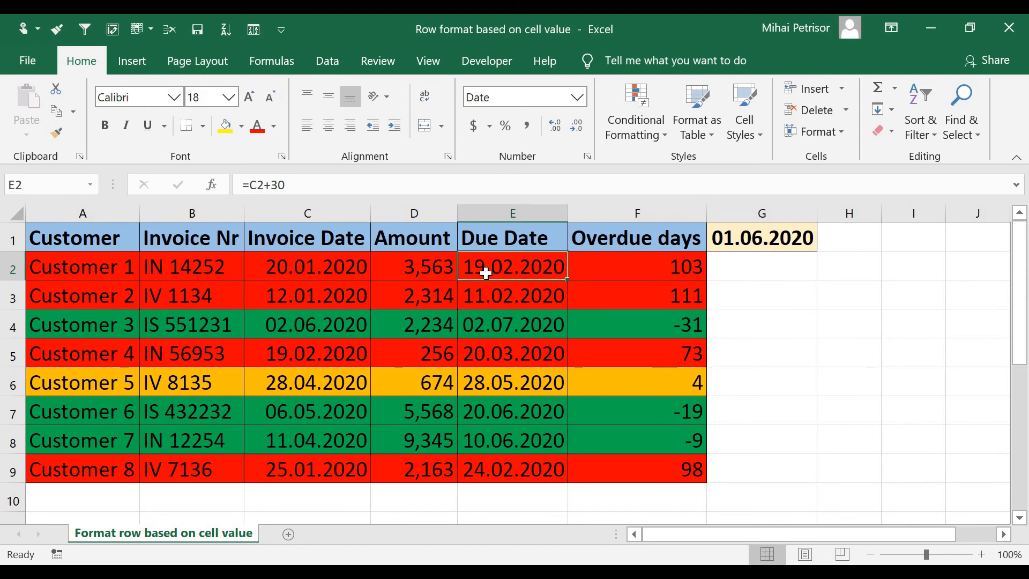
left_click(305, 186)
key("BackSpace")
key("BackSpace")
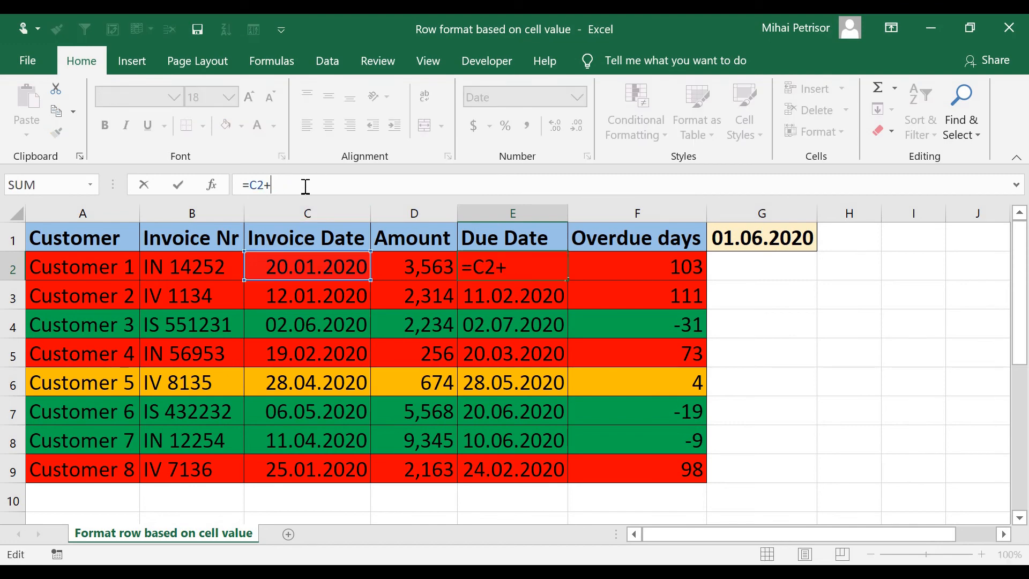
type("90")
key("Return")
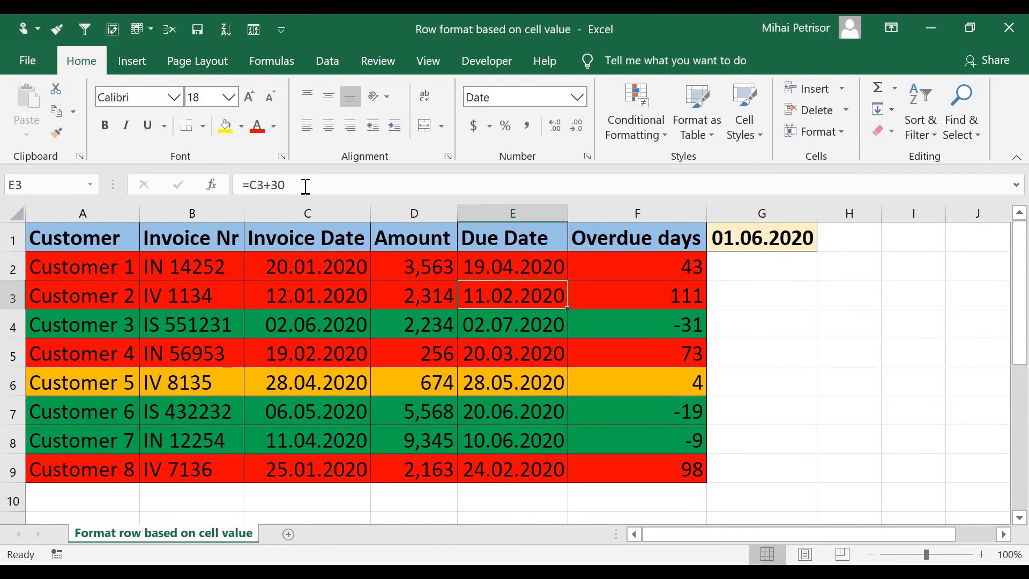
left_click(494, 265)
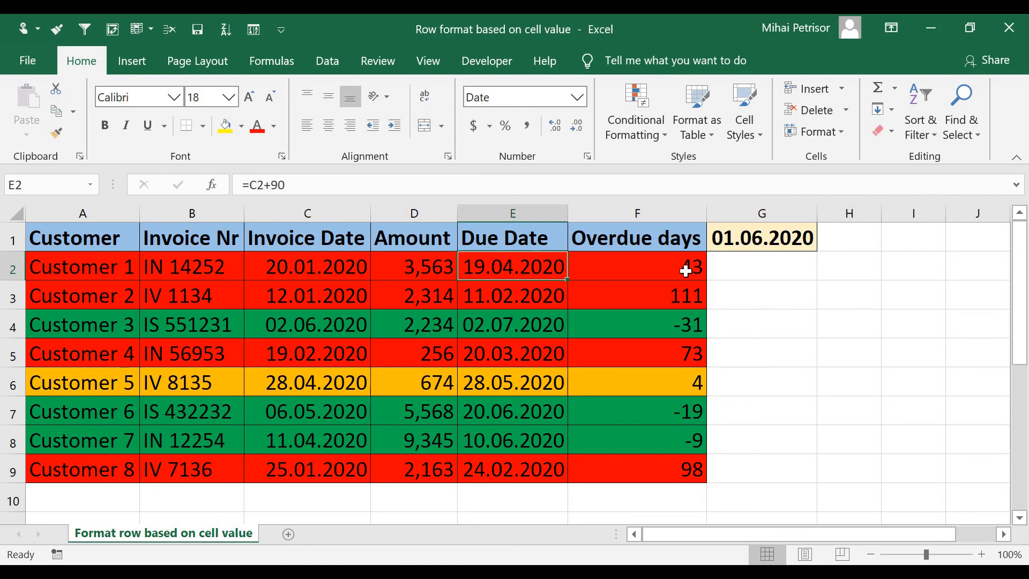
left_click(685, 271)
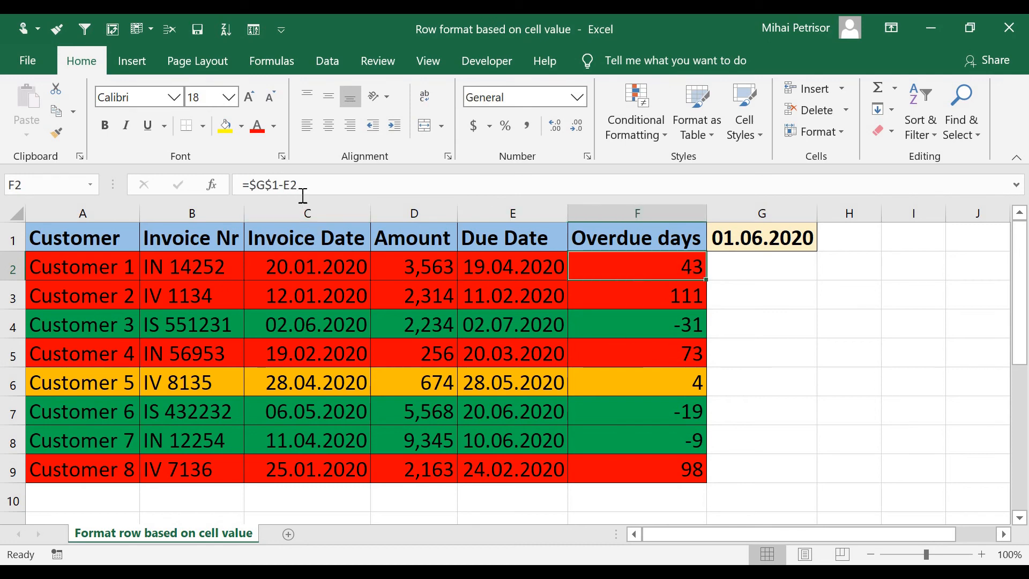
Change E2 again to =C2+160, giving 28.06.2020 and -27 overdue days.
left_click(506, 276)
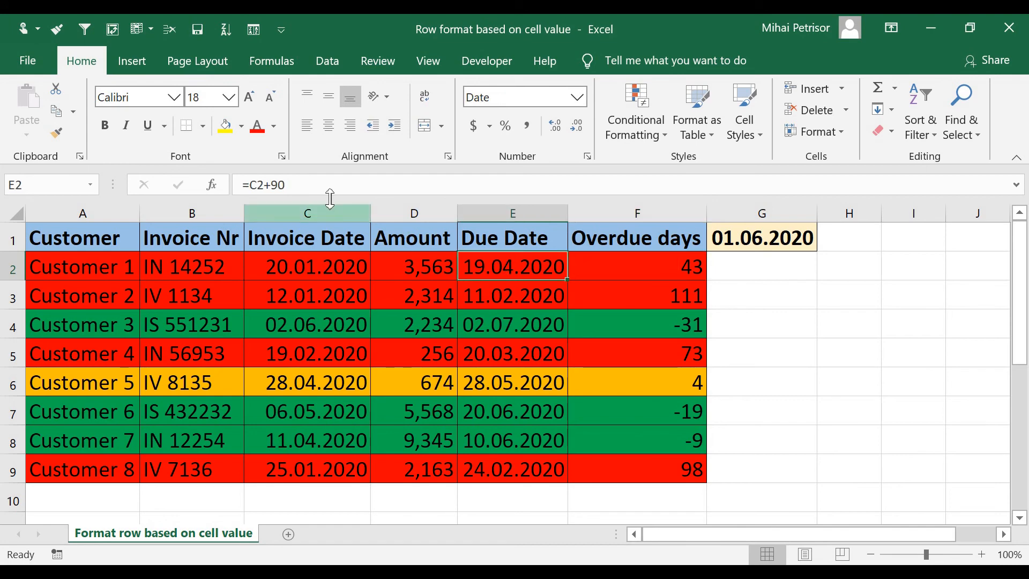
left_click(325, 187)
key("BackSpace")
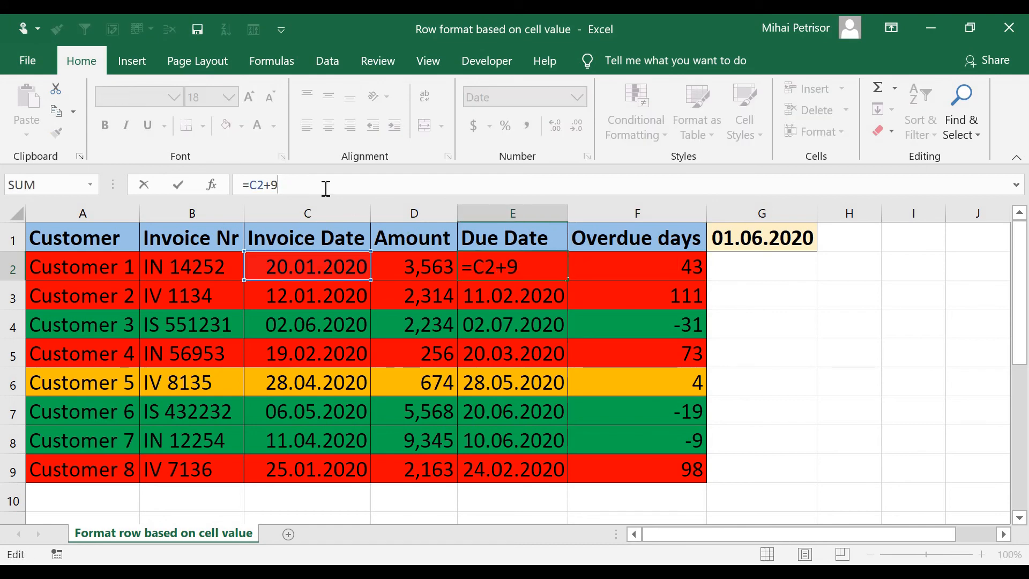
key("BackSpace")
type("0")
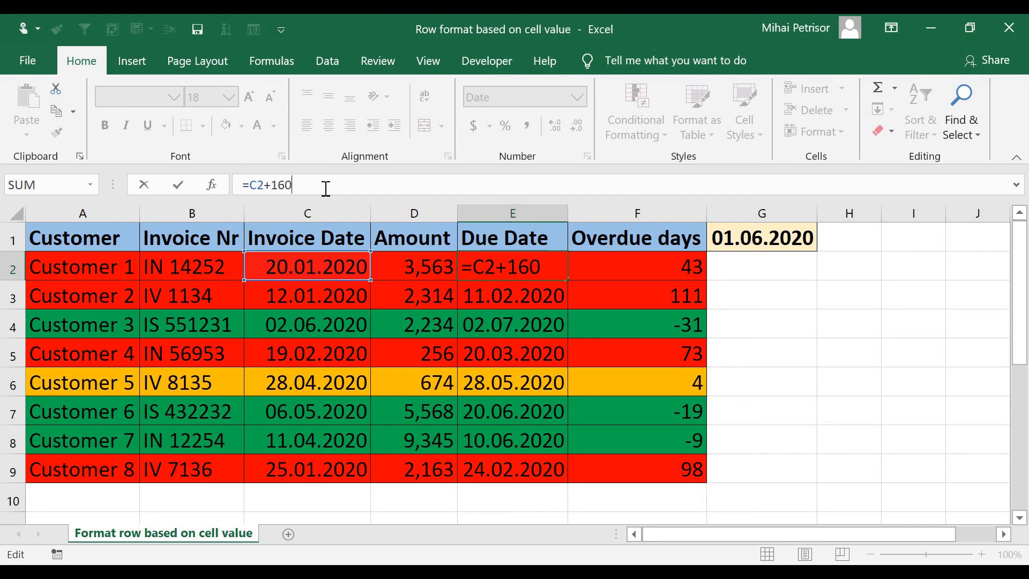
key("Return")
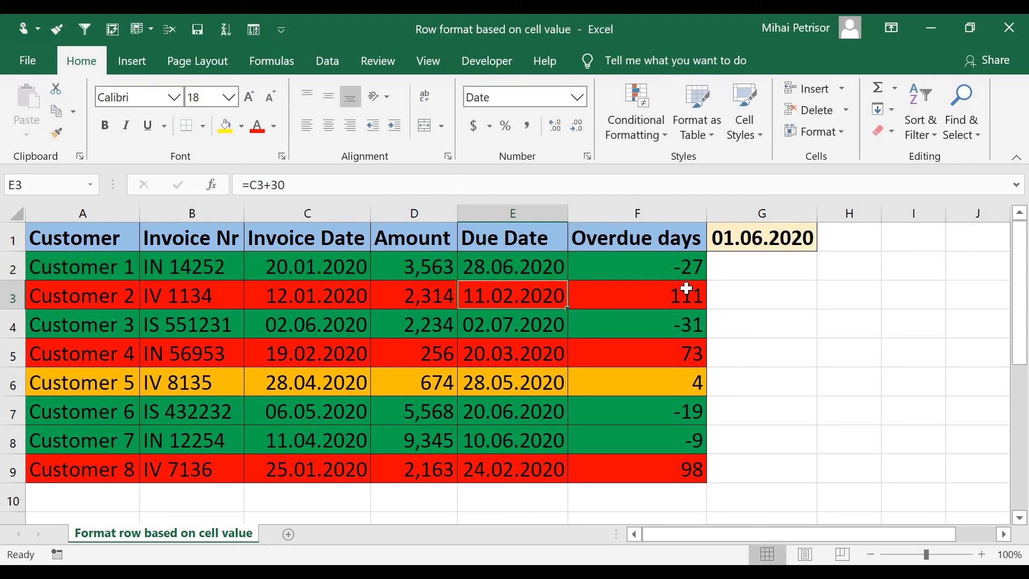
left_click(670, 272)
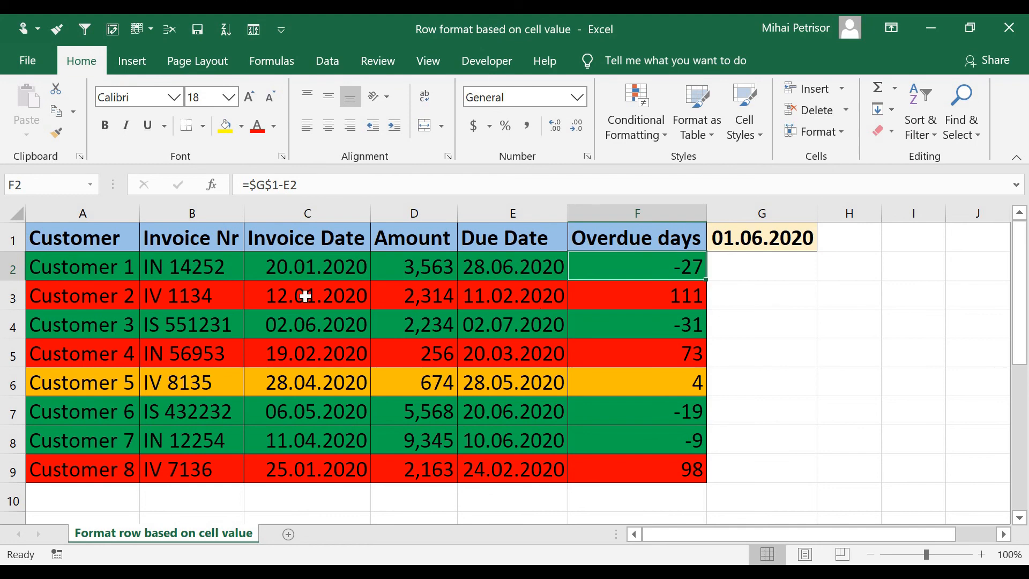
Review Customer 1's now-green row, its overdue-days formula and the reference date.
left_click_drag(116, 280, 625, 271)
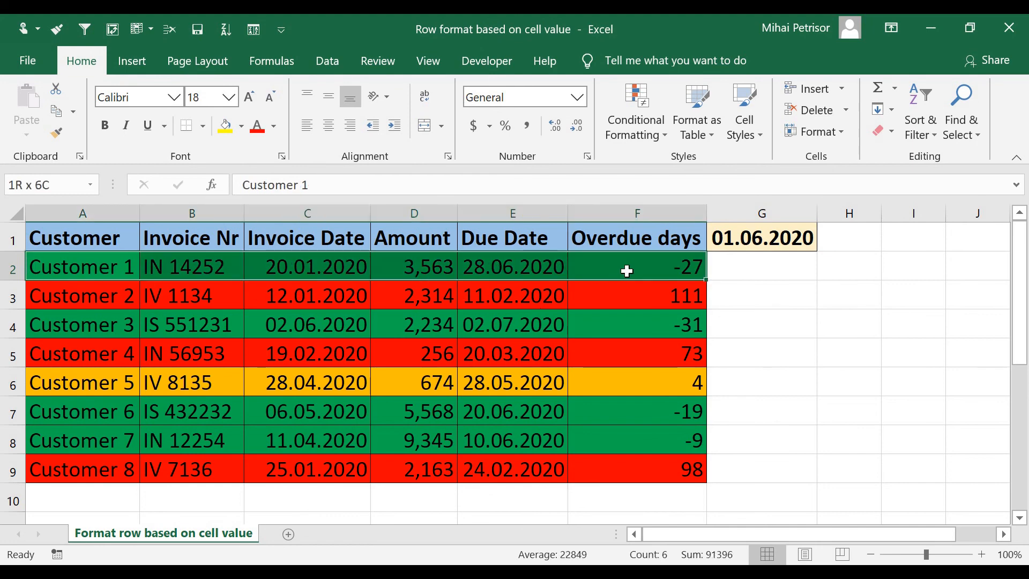
left_click(624, 266)
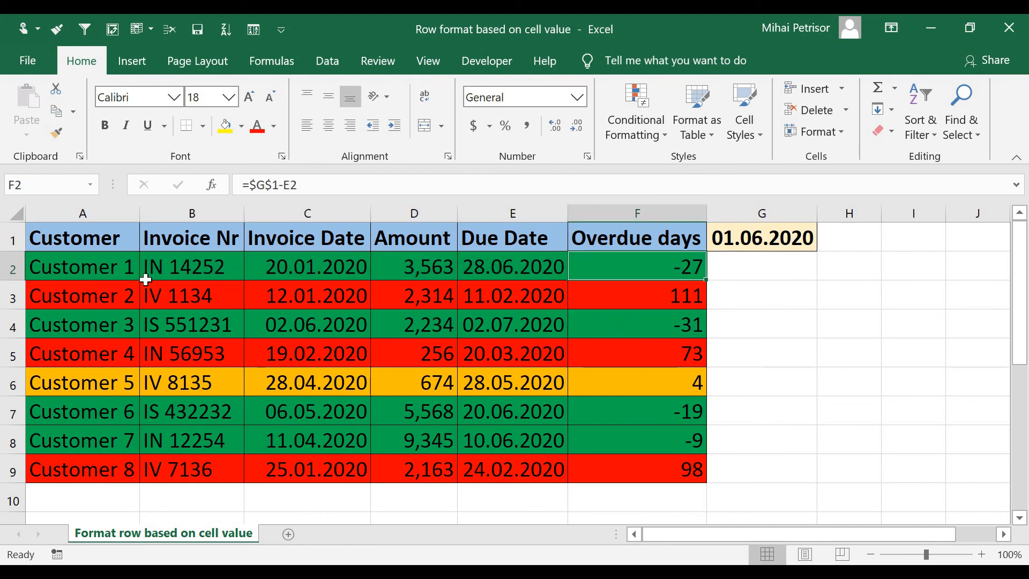
left_click(135, 276)
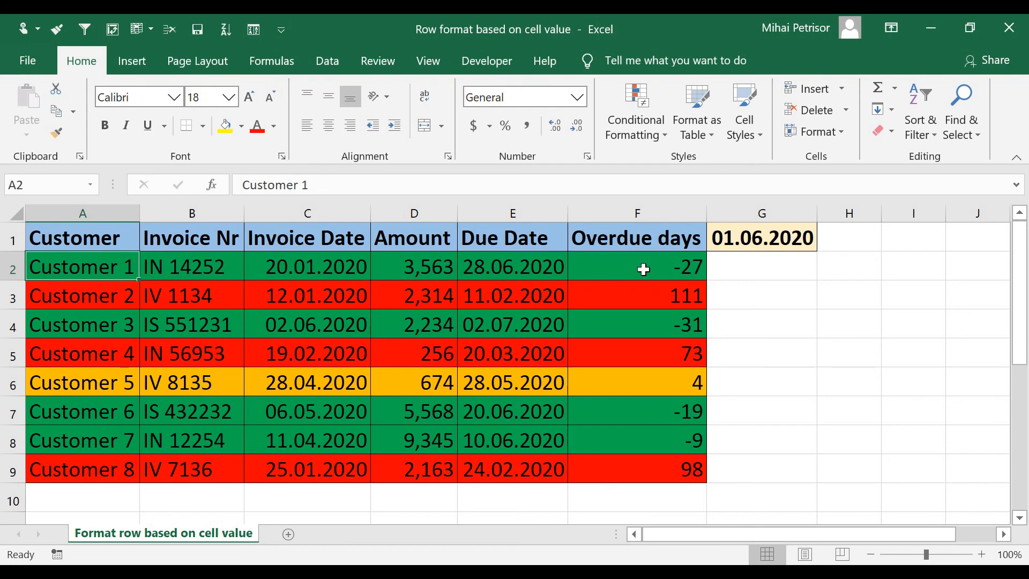
left_click(768, 245)
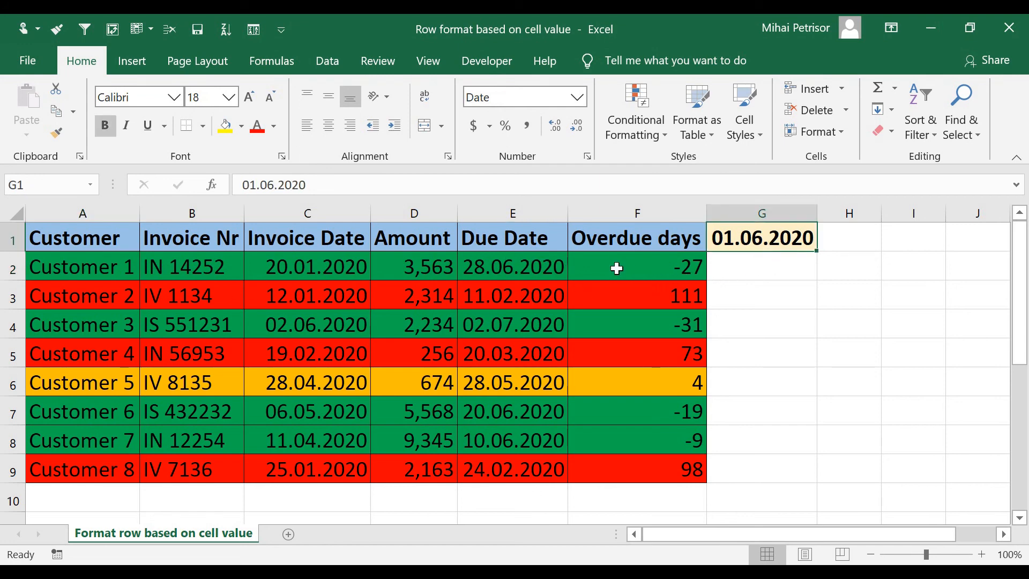
left_click(616, 268)
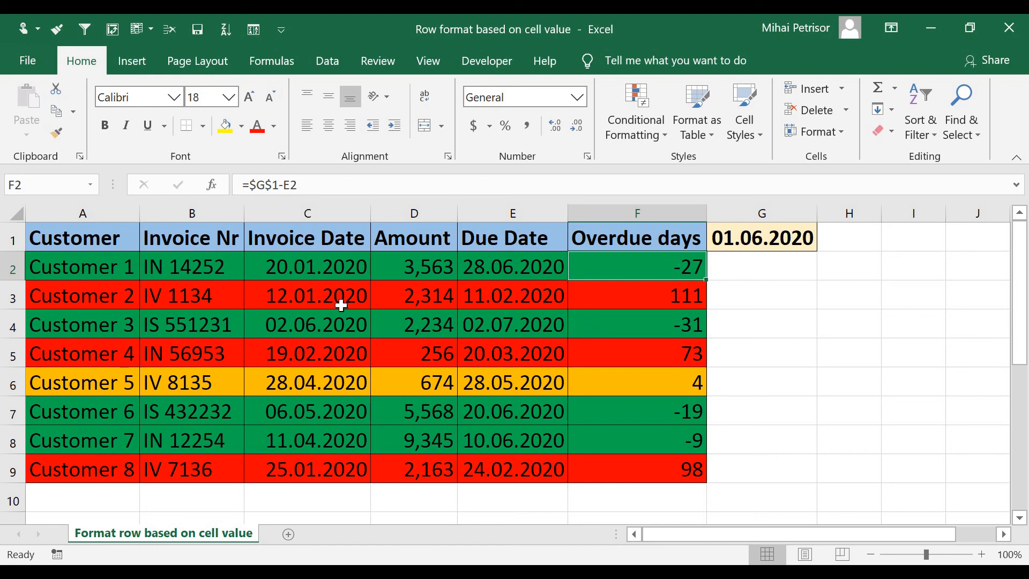
left_click(617, 404)
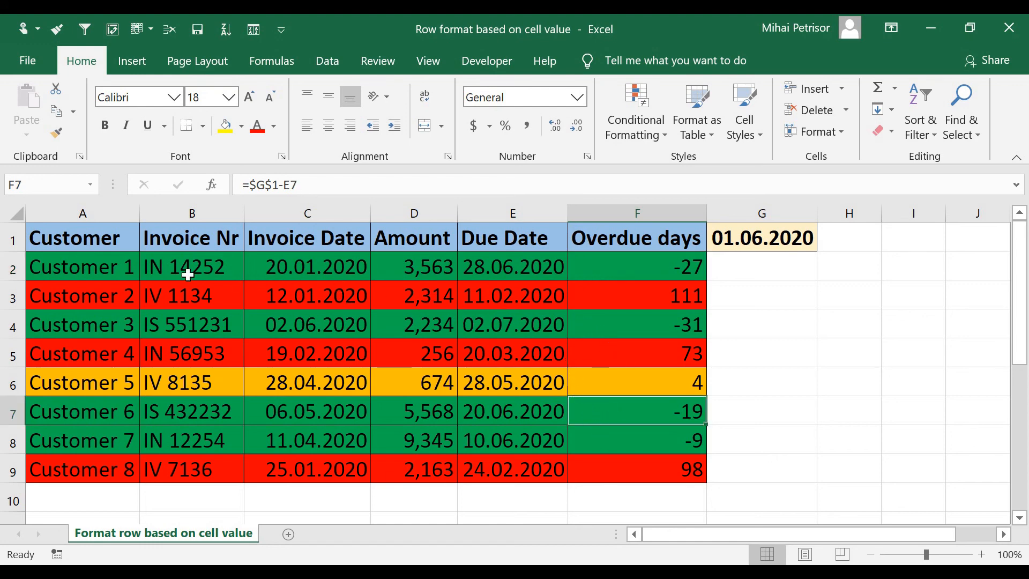
left_click_drag(112, 269, 603, 469)
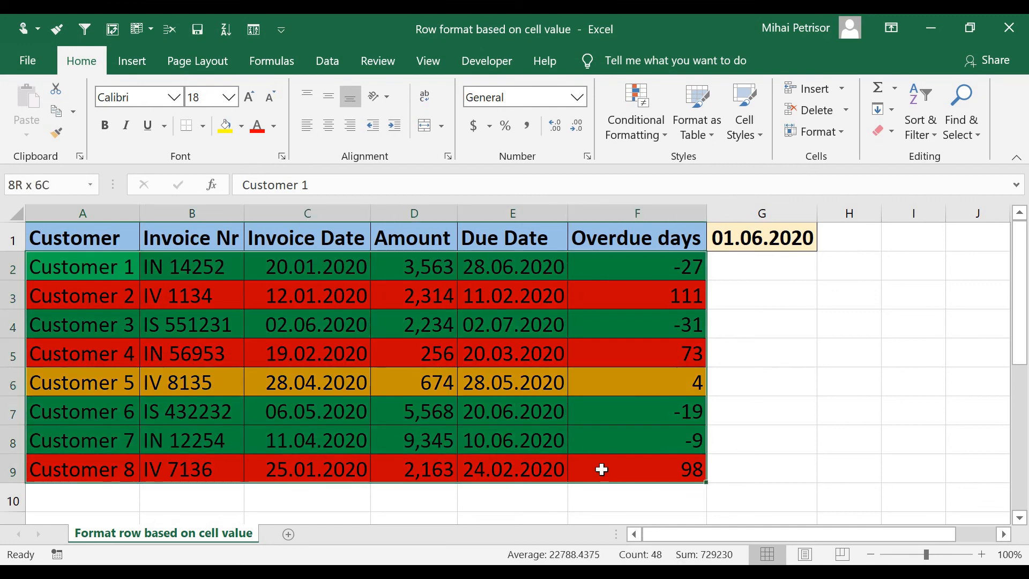
left_click(616, 416)
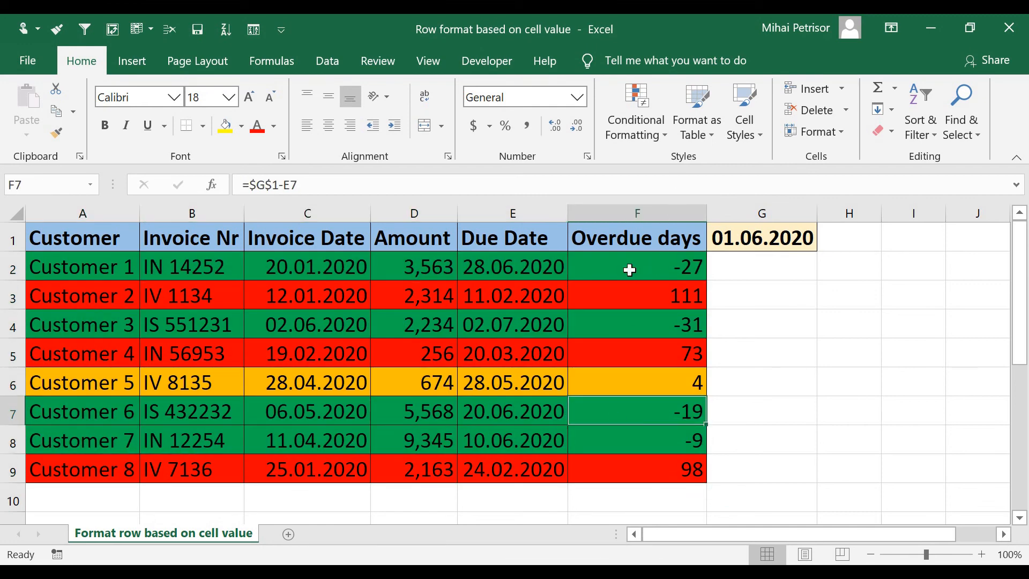
left_click(629, 270)
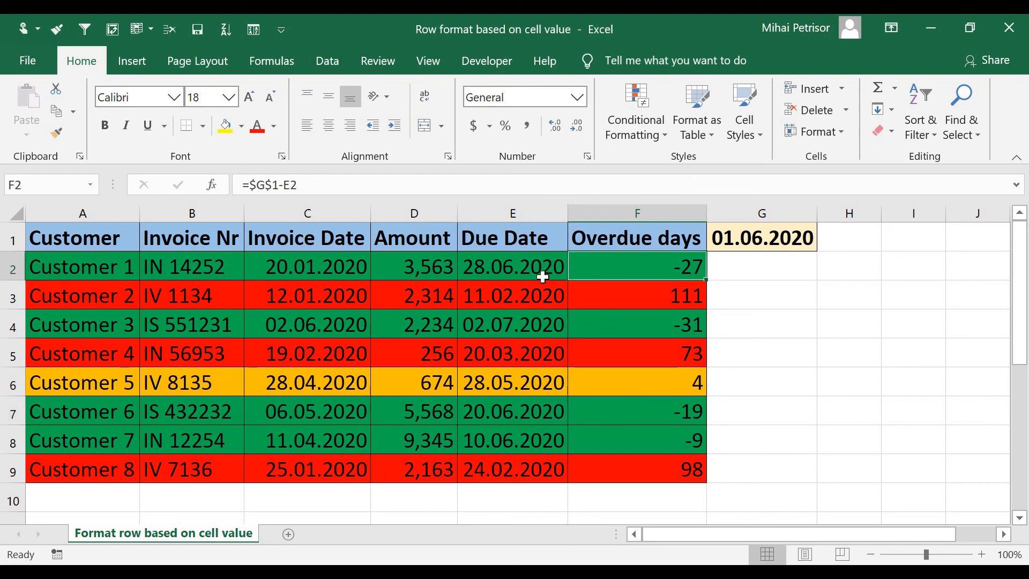